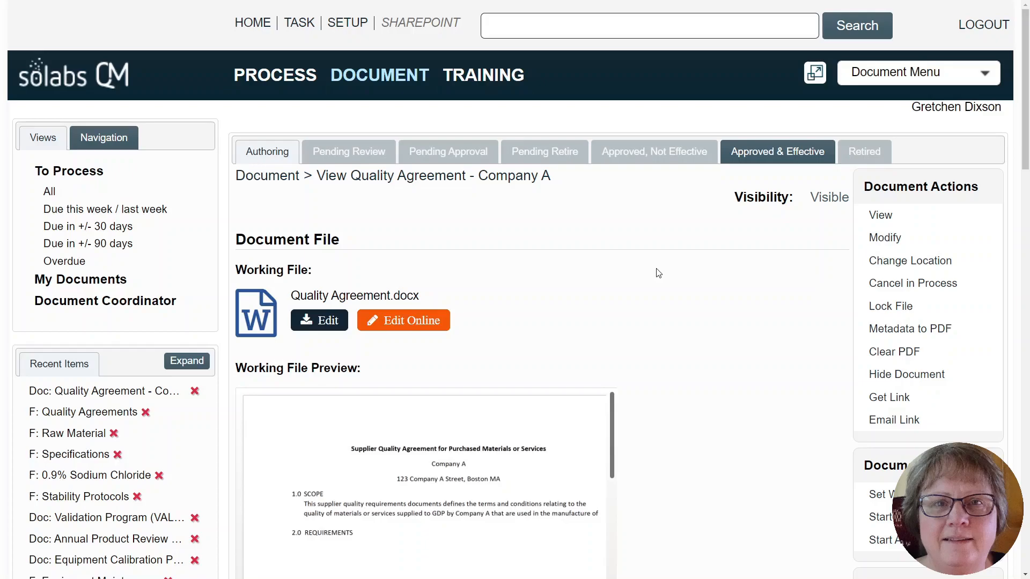
# - Review the Quality Agreement - Company A document's file preview, standard attributes and assigned review and approval cycles
pyautogui.click(412, 336)
pyautogui.scroll(-2, 736, 241)
pyautogui.scroll(-7, 736, 251)
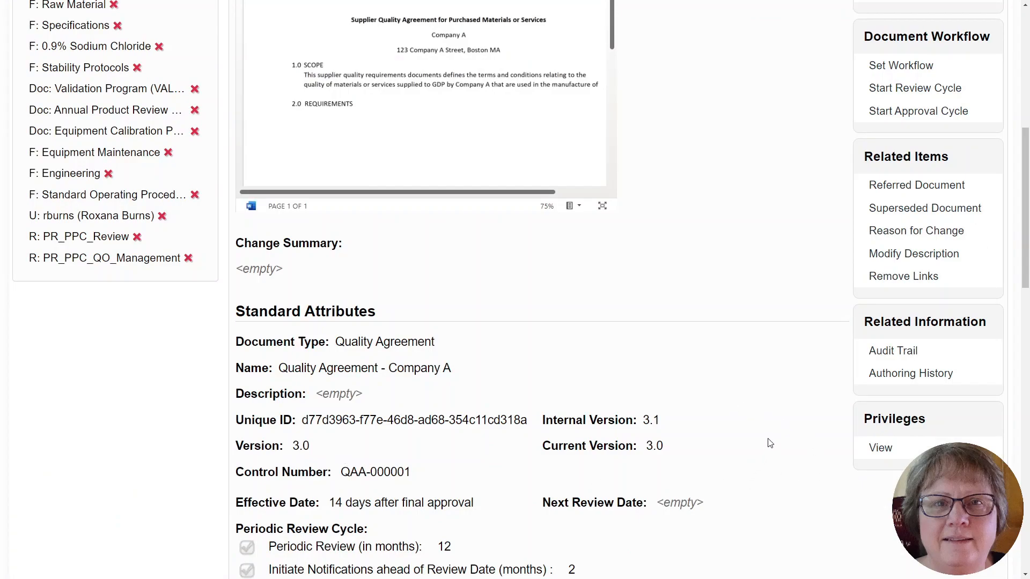
pyautogui.scroll(7, 764, 363)
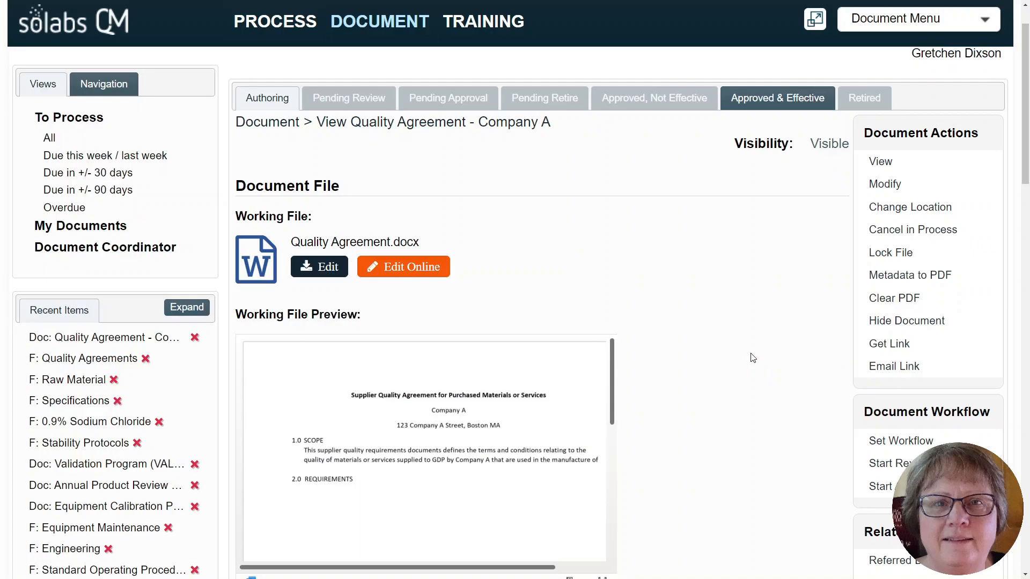
pyautogui.scroll(-7, 754, 358)
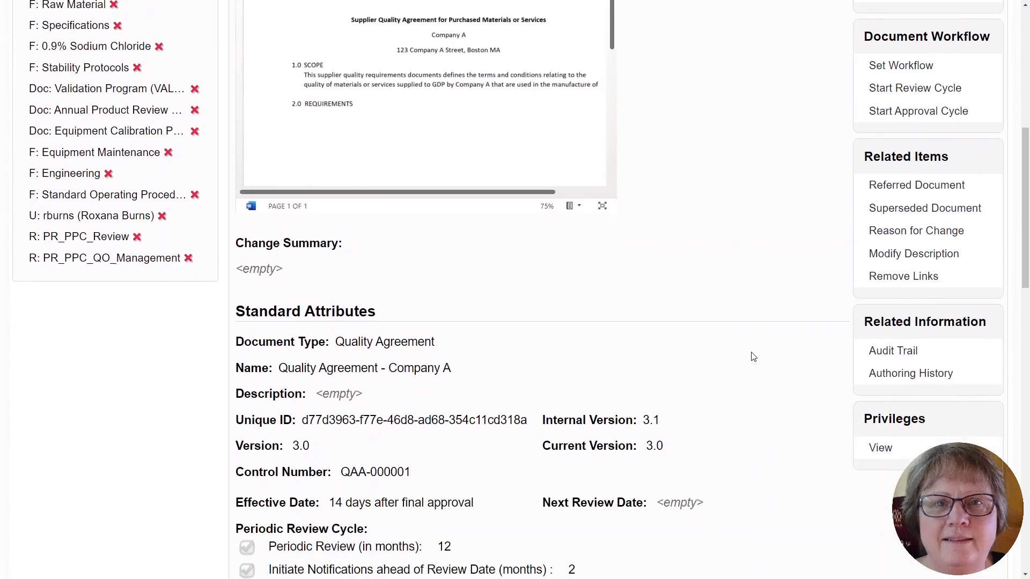
pyautogui.scroll(-7, 754, 356)
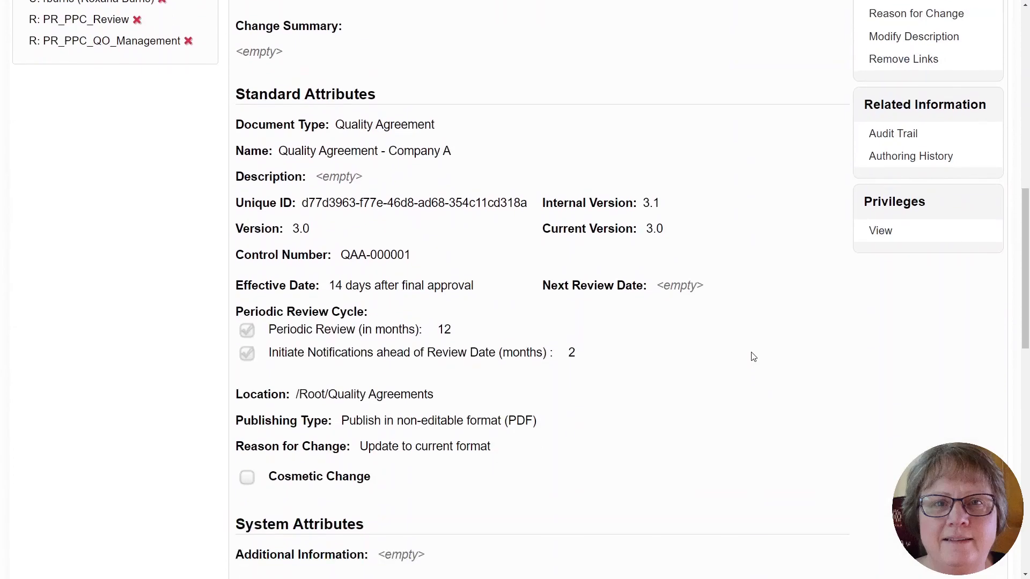
pyautogui.scroll(-10, 753, 357)
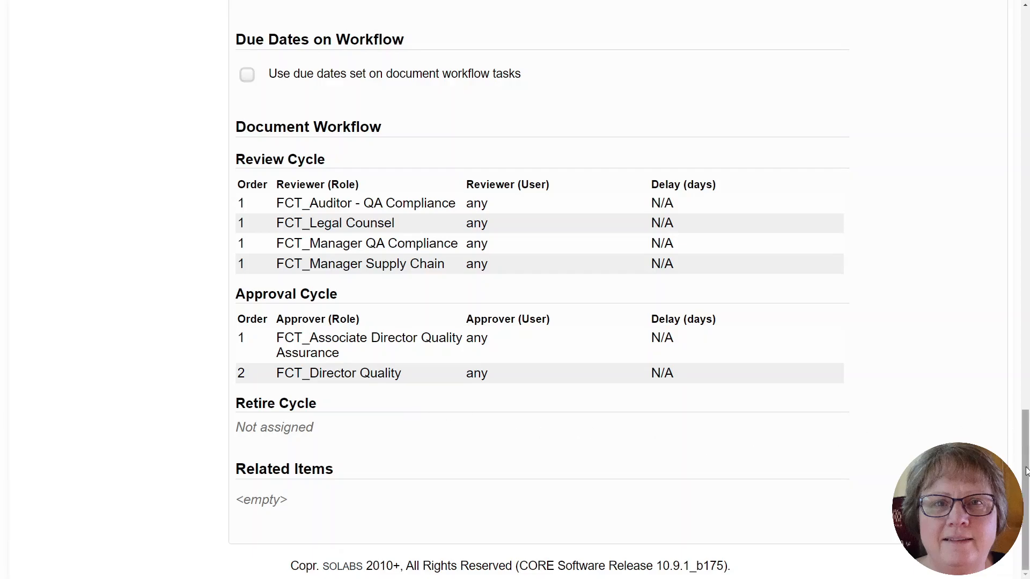
pyautogui.moveTo(1027, 466); pyautogui.dragTo(1025, 148)
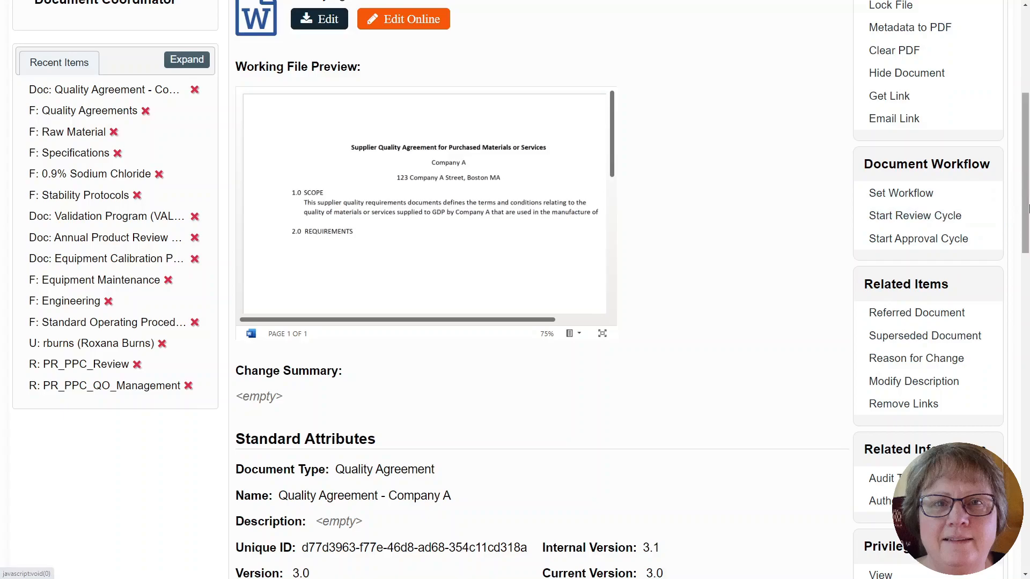
pyautogui.moveTo(1026, 213); pyautogui.dragTo(1027, 149)
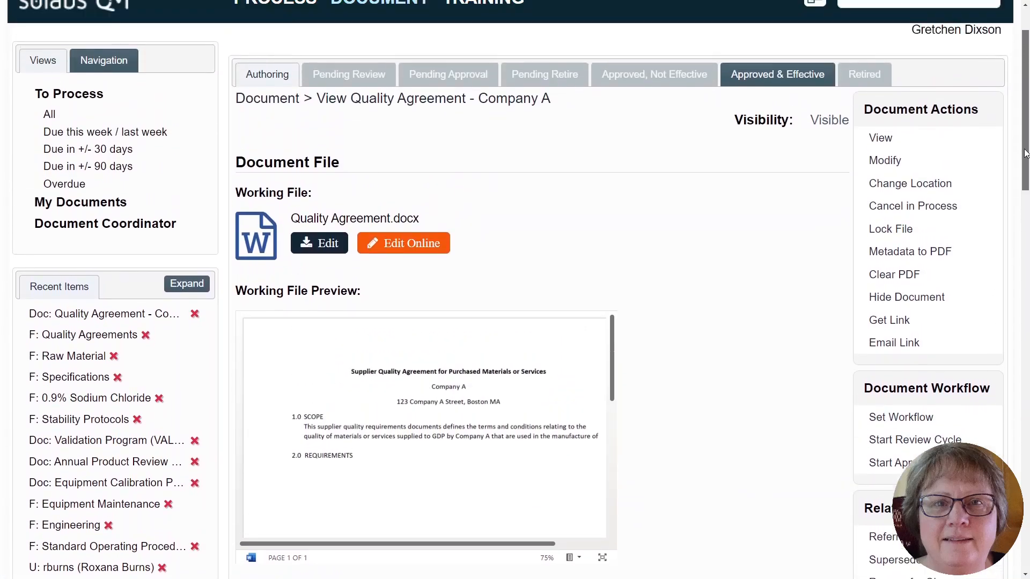
# - In the document's workflow setup, apply the Supplier Quality Agreements (Default) template and remove the FCT_Legal Counsel reviewer from the review cycle
pyautogui.click(902, 420)
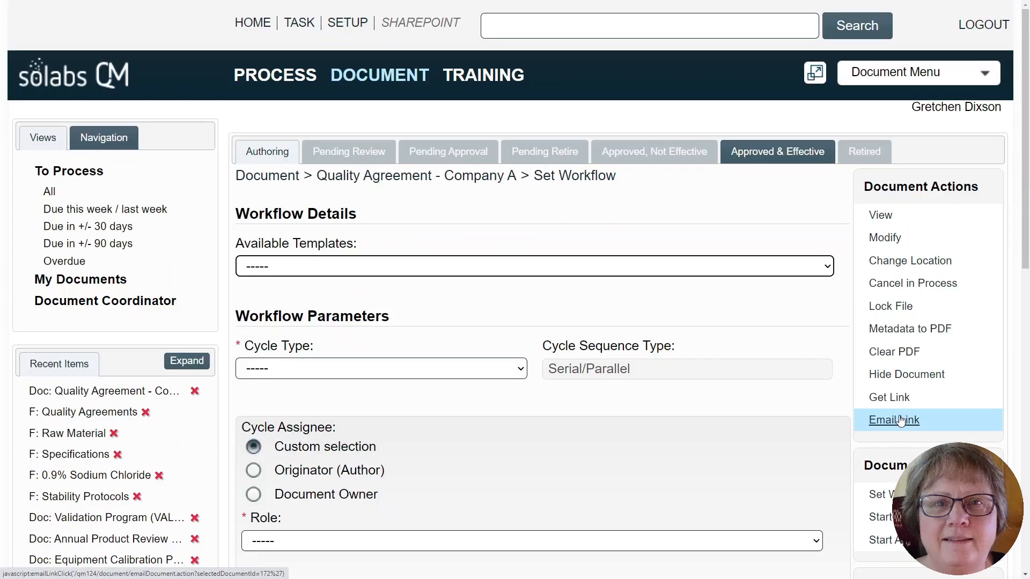
pyautogui.click(358, 268)
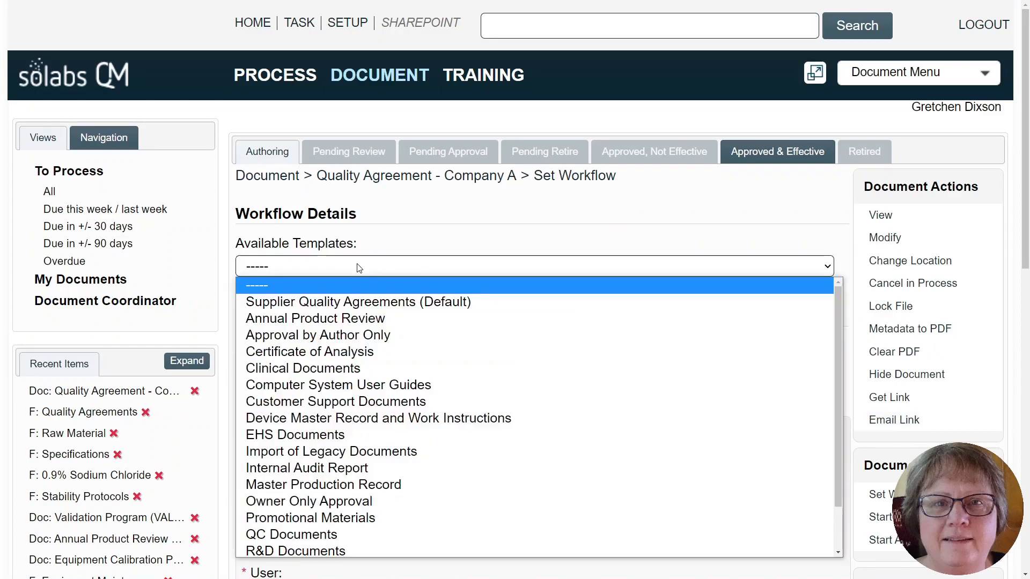
pyautogui.click(370, 303)
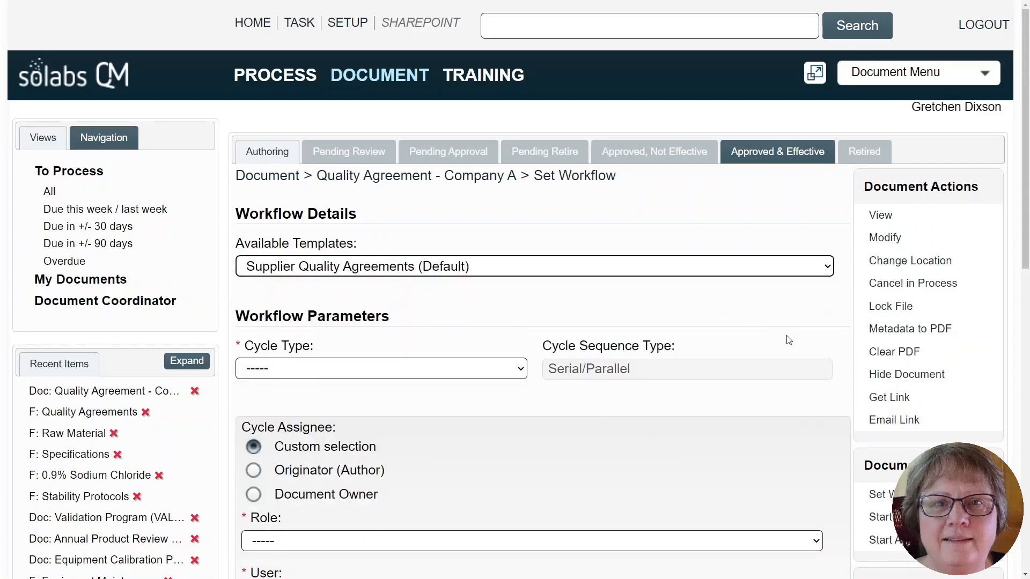
pyautogui.scroll(-9, 783, 322)
pyautogui.click(823, 286)
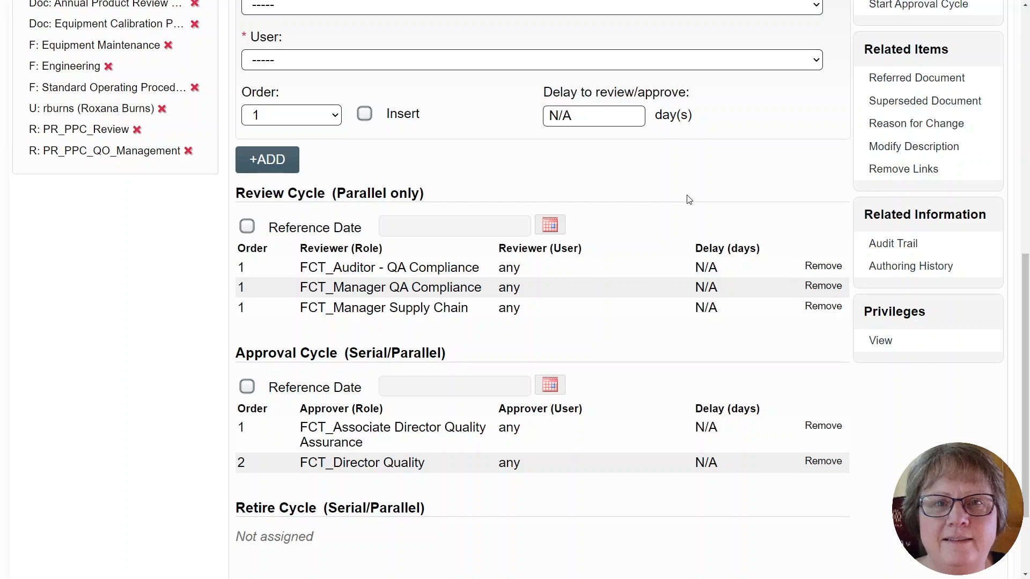
# - Clear the selected workflow template so that no template is applied to the document
pyautogui.scroll(4, 603, 217)
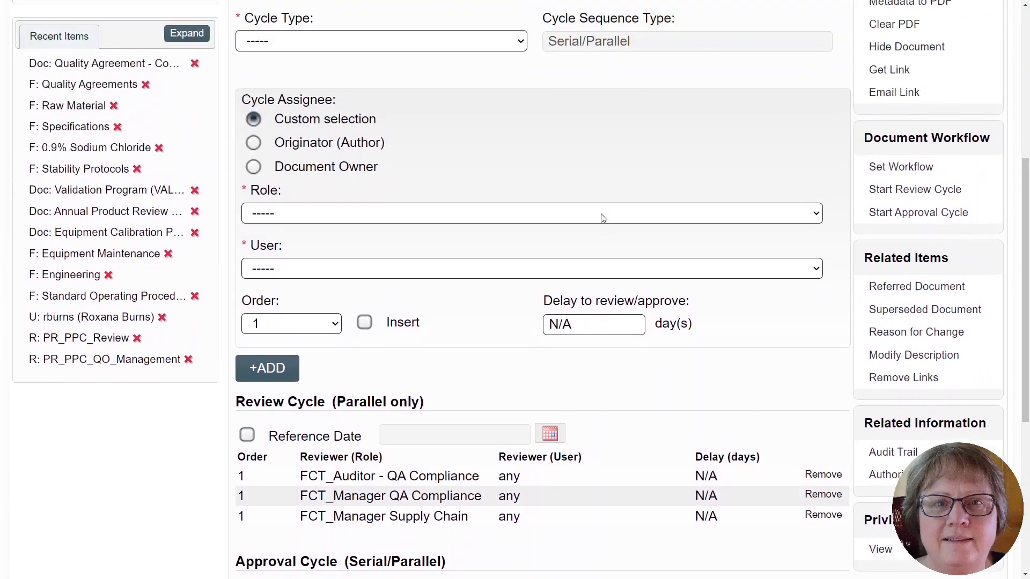
pyautogui.scroll(5, 603, 217)
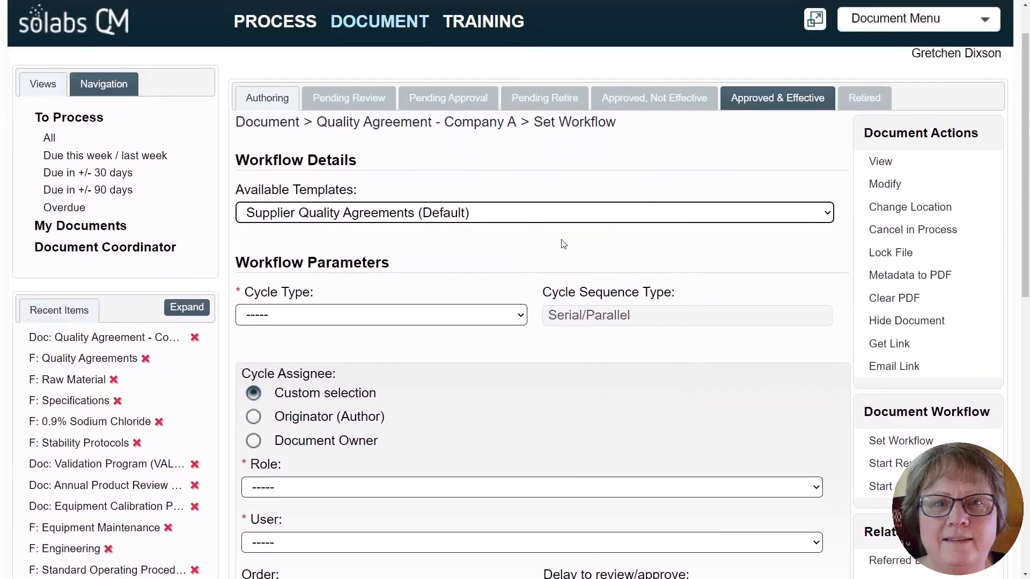
pyautogui.click(499, 216)
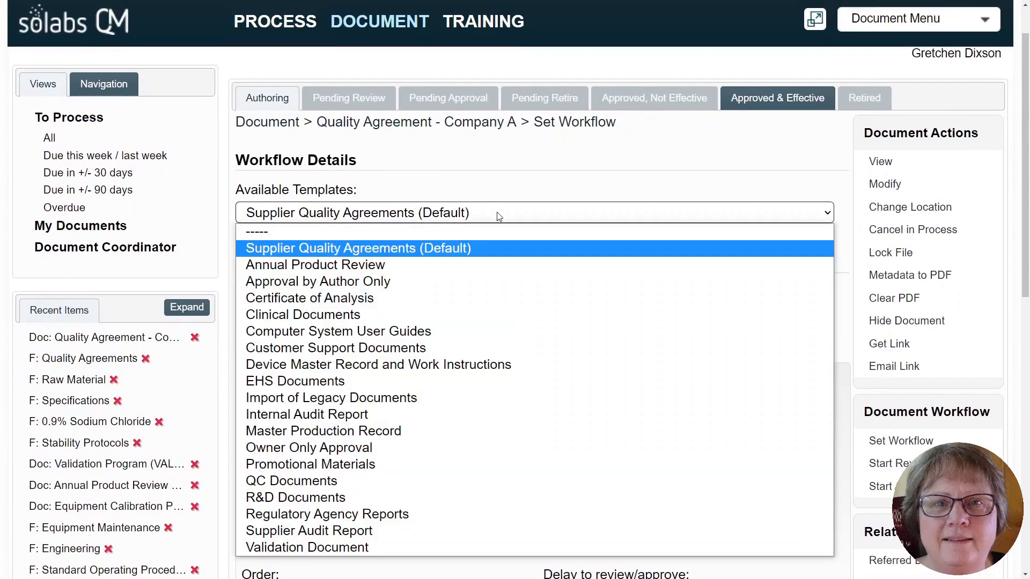
pyautogui.click(389, 231)
# - Set the cycle type to Review and check the users and roles available as custom assignees
pyautogui.scroll(-1, 479, 266)
pyautogui.scroll(-1, 479, 266)
pyautogui.click(372, 211)
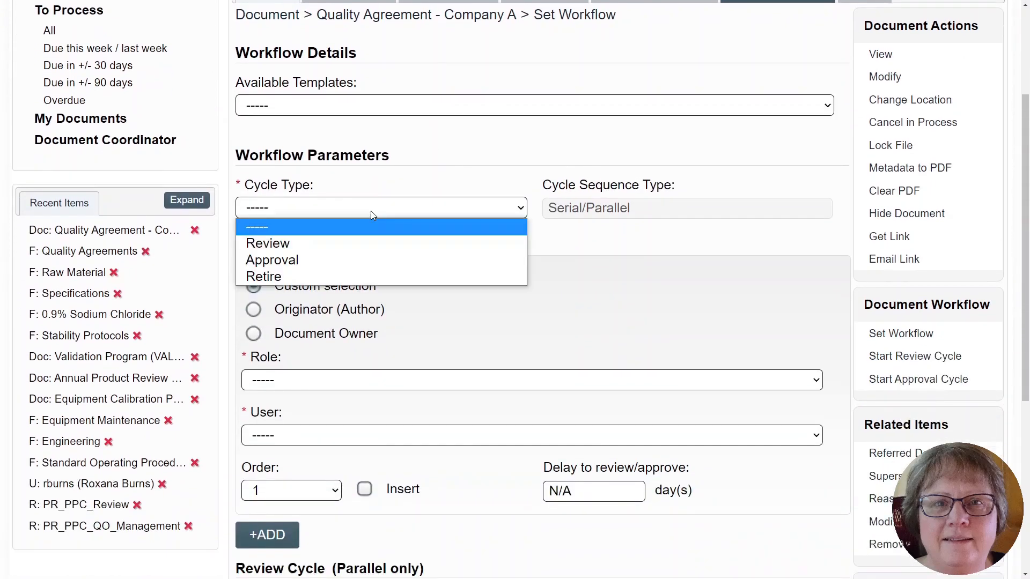
pyautogui.click(348, 243)
pyautogui.scroll(-2, 449, 265)
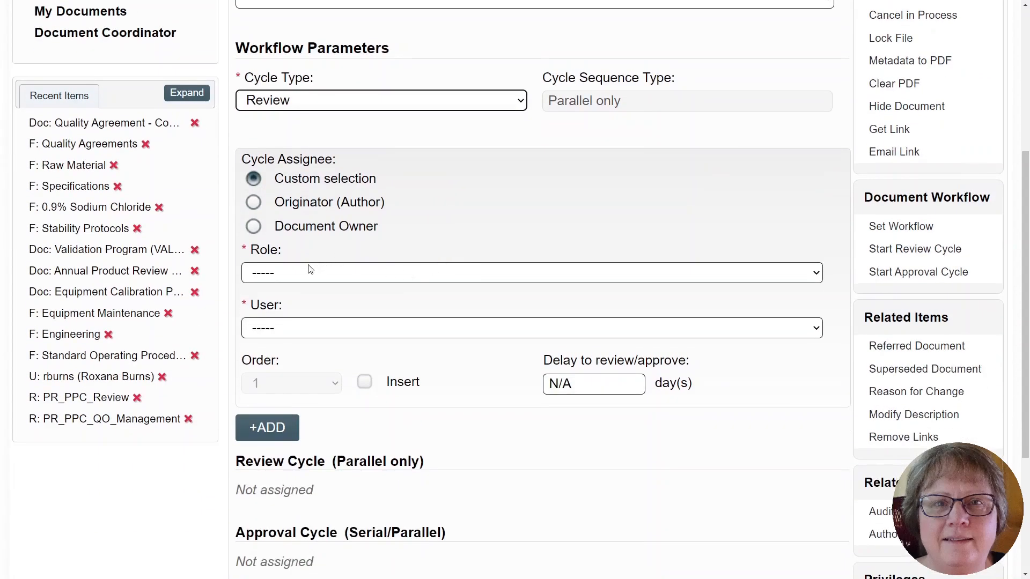
pyautogui.click(294, 332)
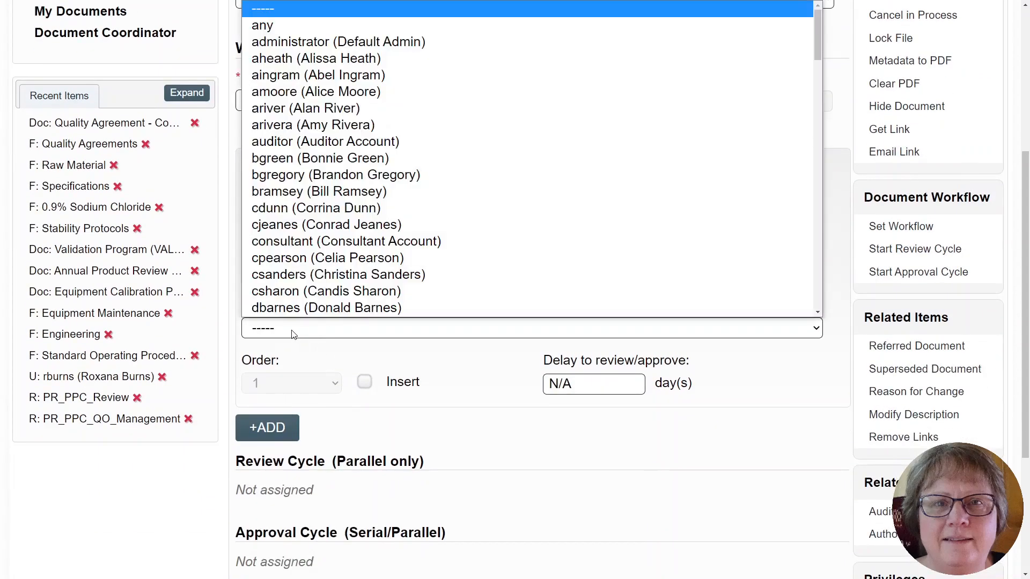
pyautogui.click(294, 332)
pyautogui.click(323, 275)
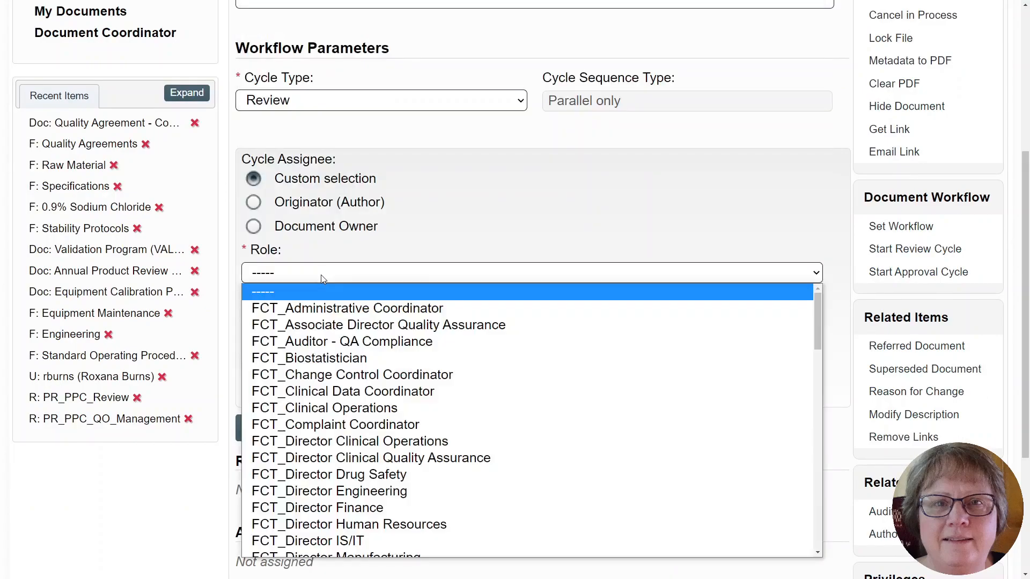
pyautogui.click(321, 275)
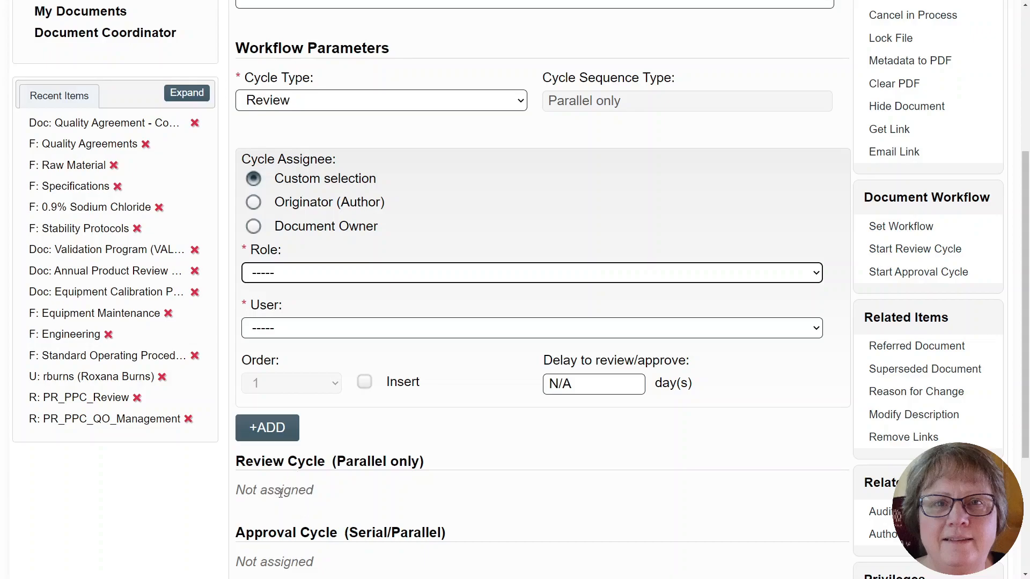
# - Switch the cycle type to Approval and check the users and roles that can be assigned to it
pyautogui.click(346, 105)
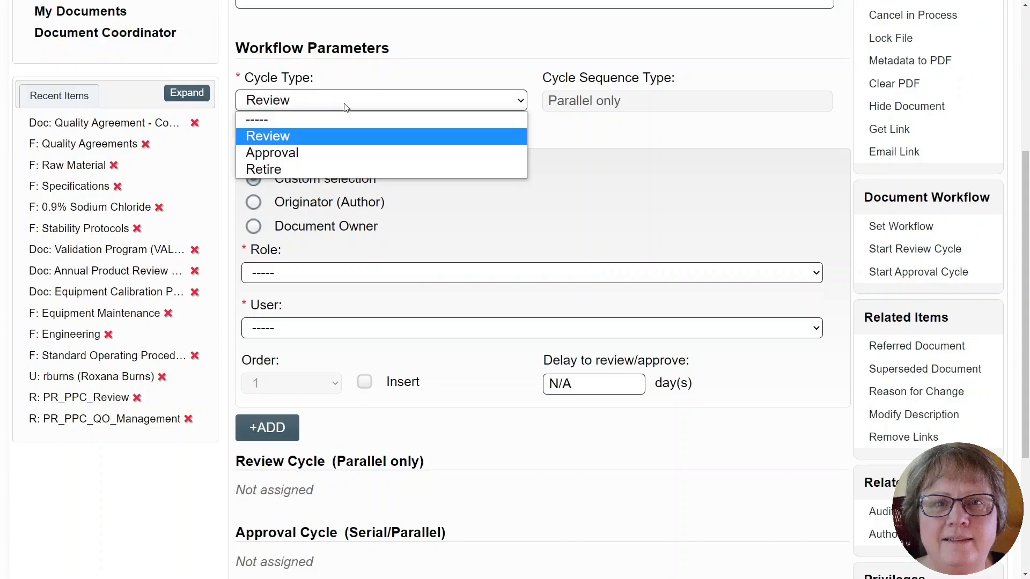
pyautogui.click(327, 154)
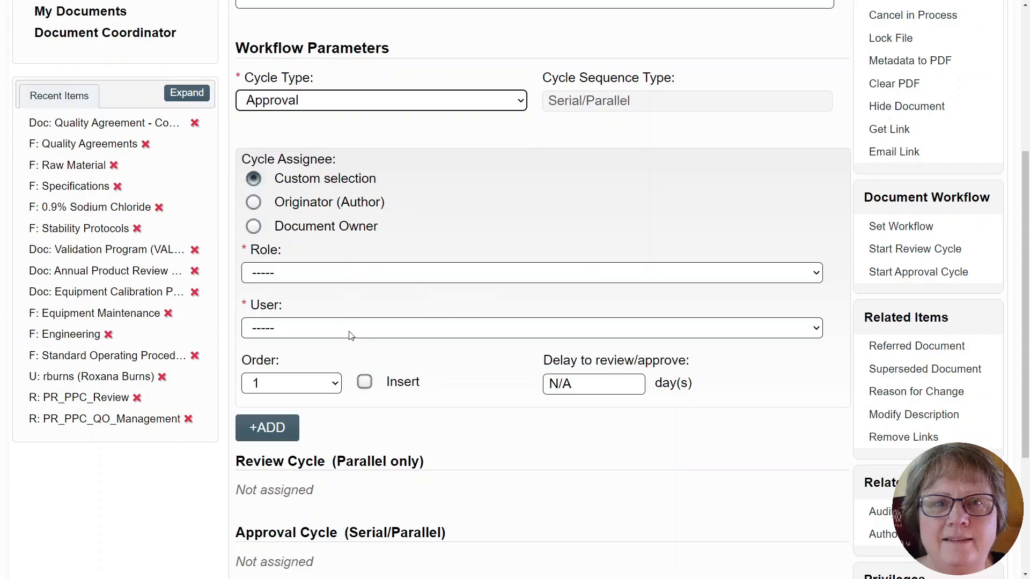
pyautogui.click(294, 332)
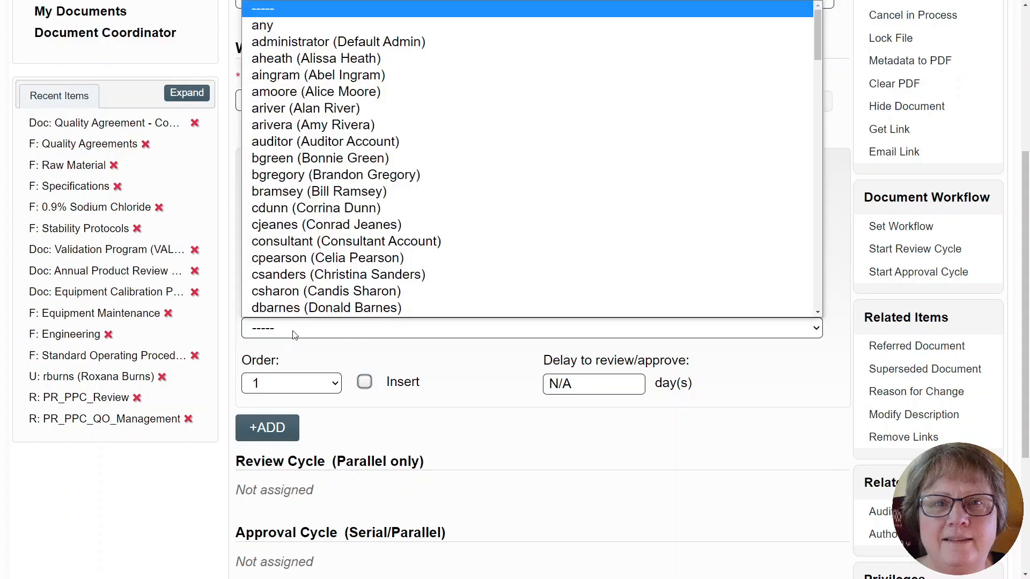
pyautogui.click(294, 333)
pyautogui.click(317, 272)
pyautogui.click(317, 273)
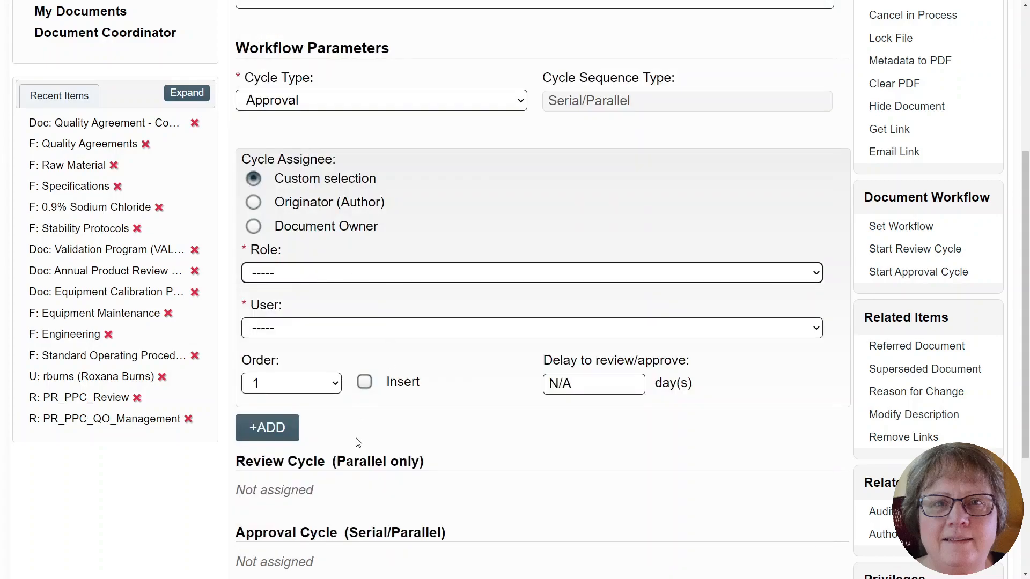
# - Reapply the Supplier Quality Agreements (Default) template to the document's workflow
pyautogui.scroll(-1, 354, 442)
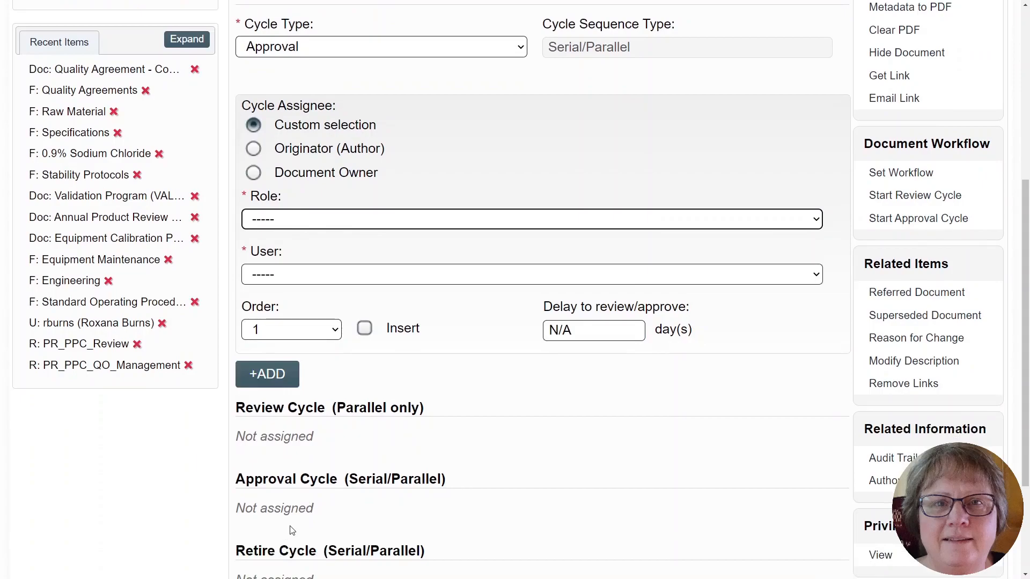
pyautogui.scroll(4, 552, 298)
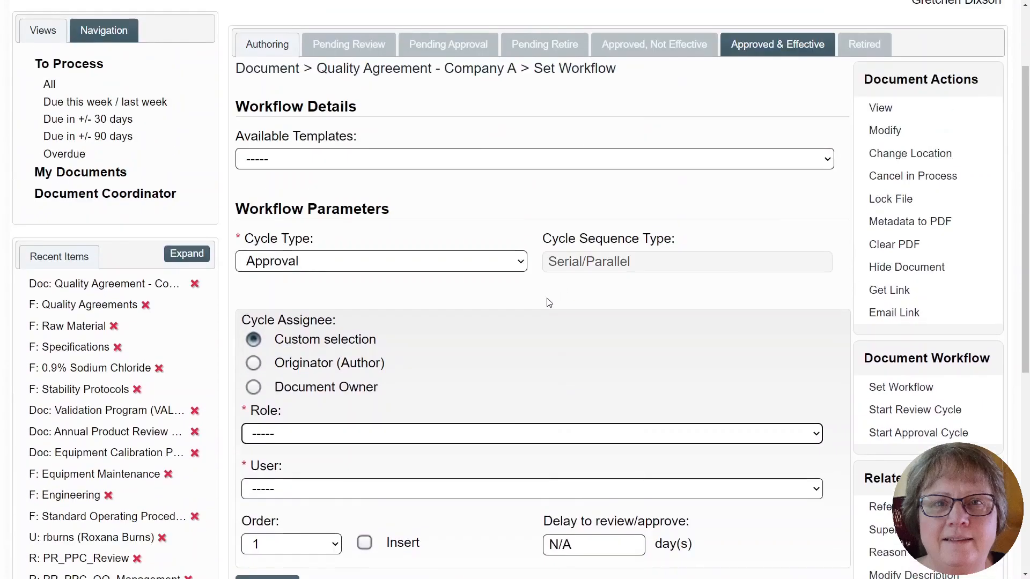
pyautogui.scroll(2, 552, 299)
pyautogui.click(391, 267)
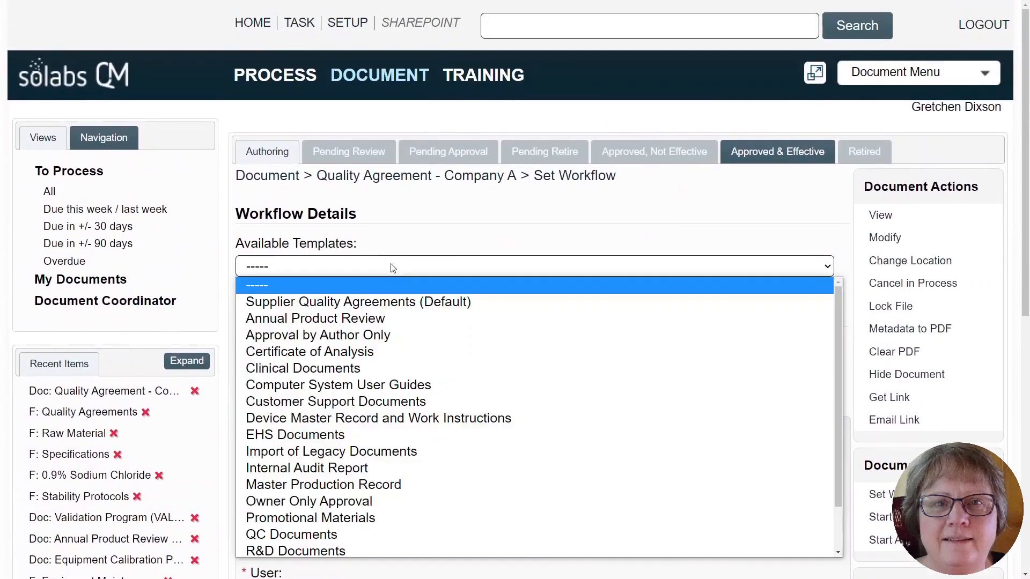
pyautogui.click(375, 302)
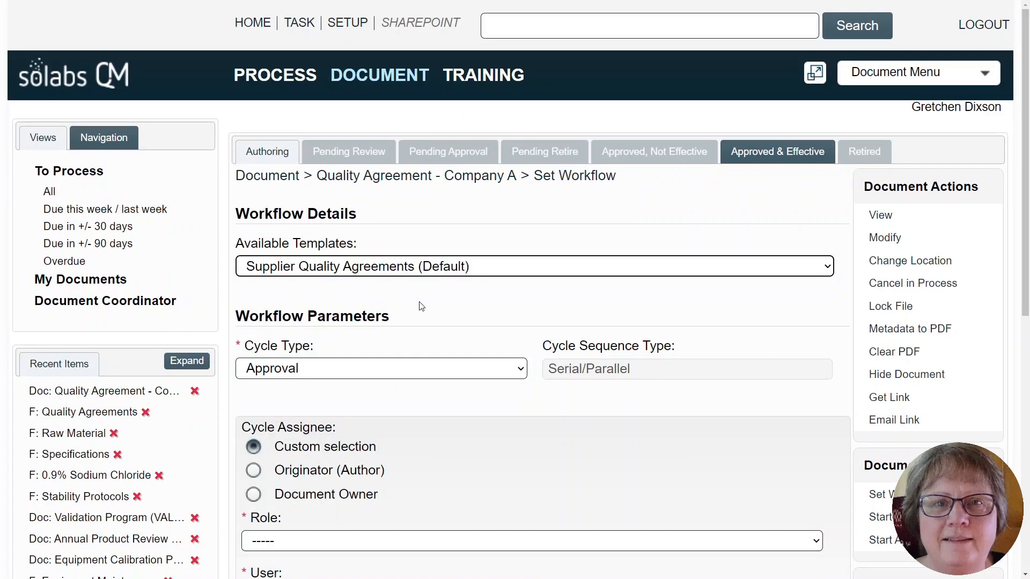
# - Submit the workflow with its reviewers and approvers, and confirm the assignment for the document
pyautogui.scroll(-6, 743, 370)
pyautogui.scroll(-4, 734, 348)
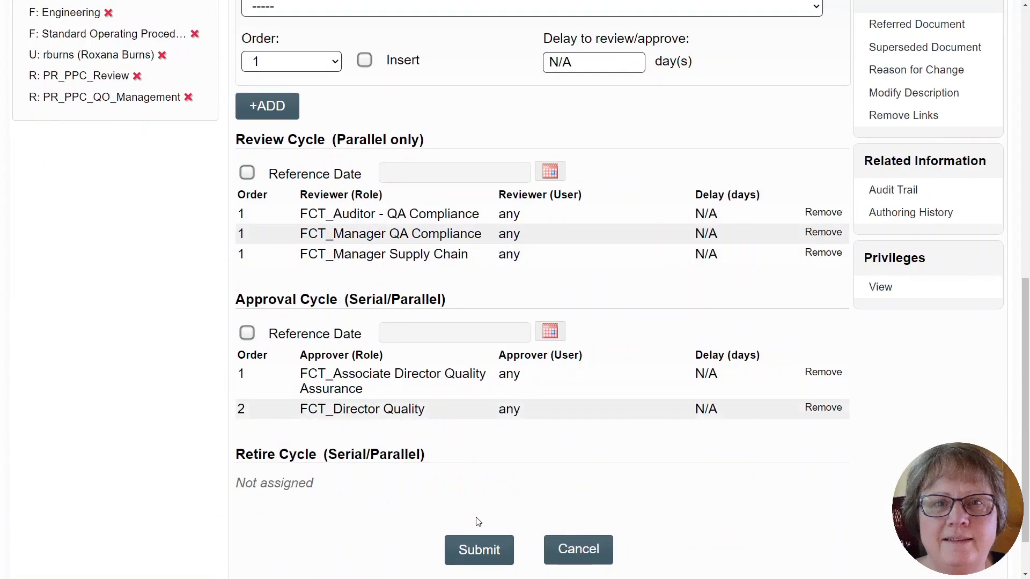
pyautogui.click(475, 550)
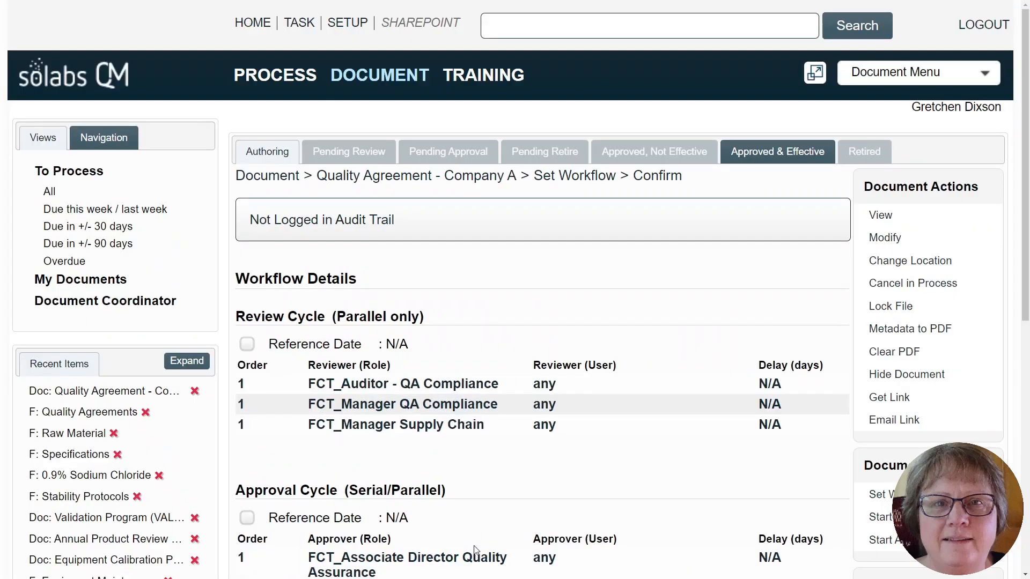
pyautogui.scroll(-8, 671, 405)
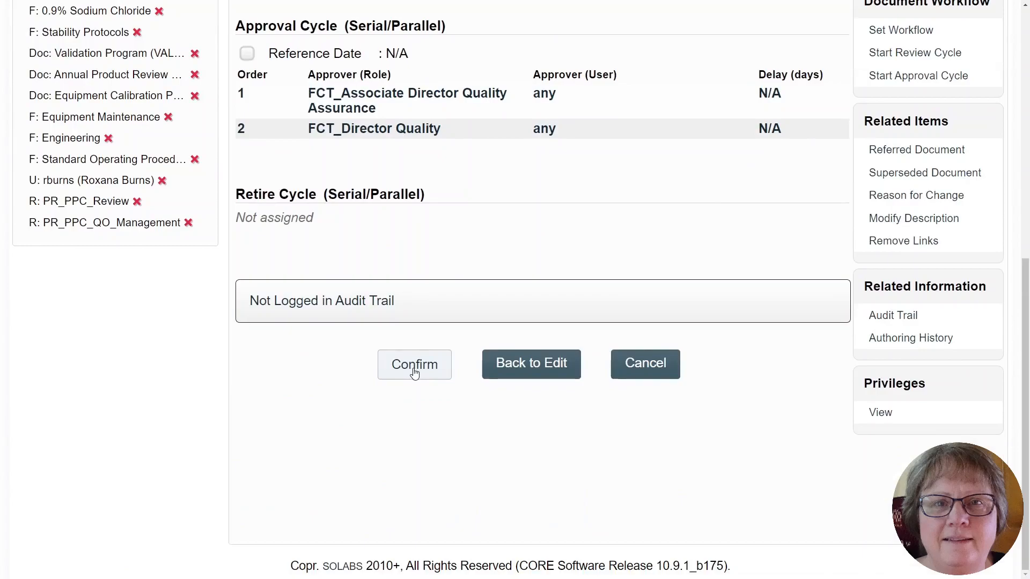
pyautogui.click(414, 373)
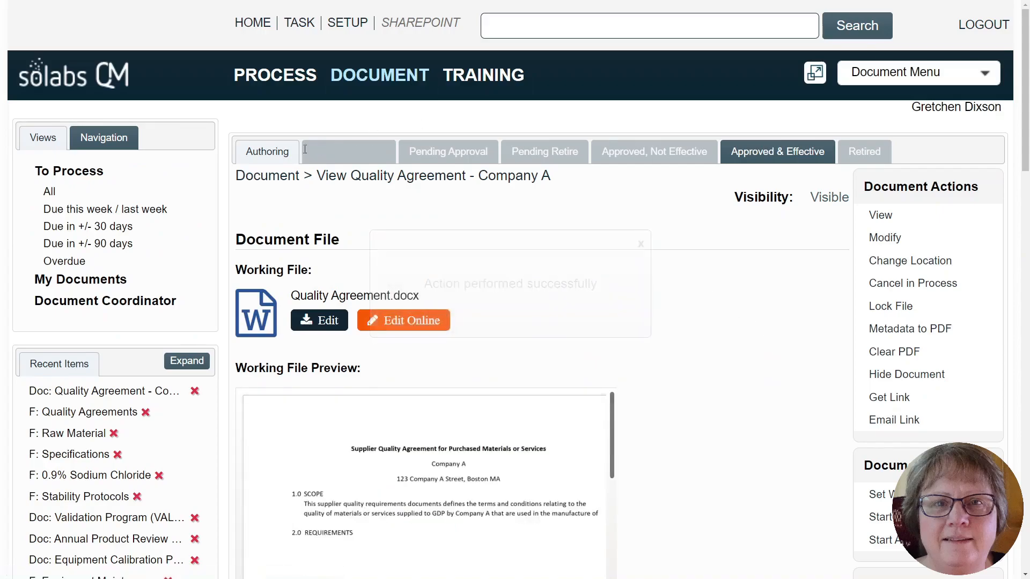
# - Start the review cycle for the Quality Agreement - Company A document and confirm it
pyautogui.scroll(-4, 774, 319)
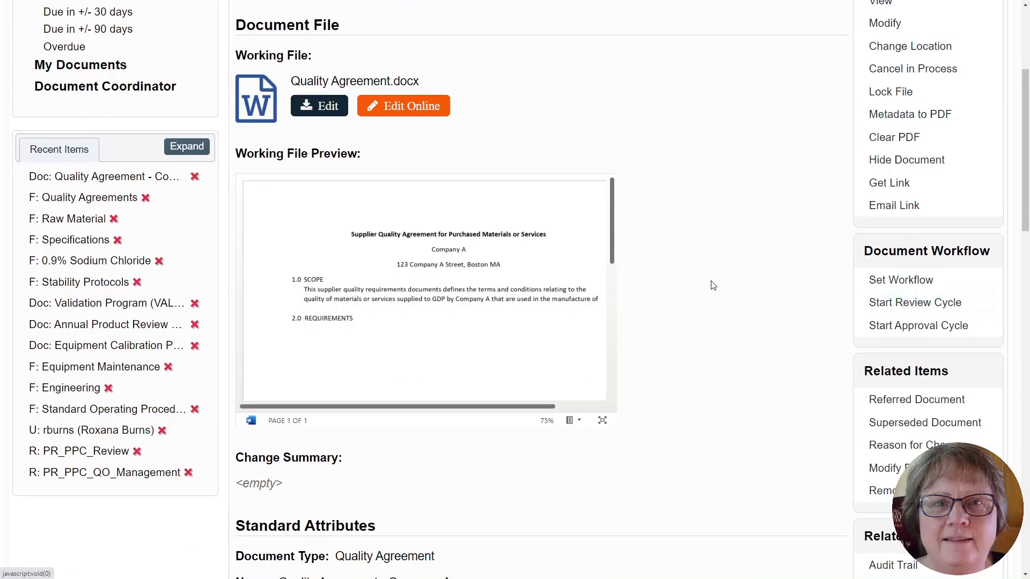
pyautogui.click(893, 303)
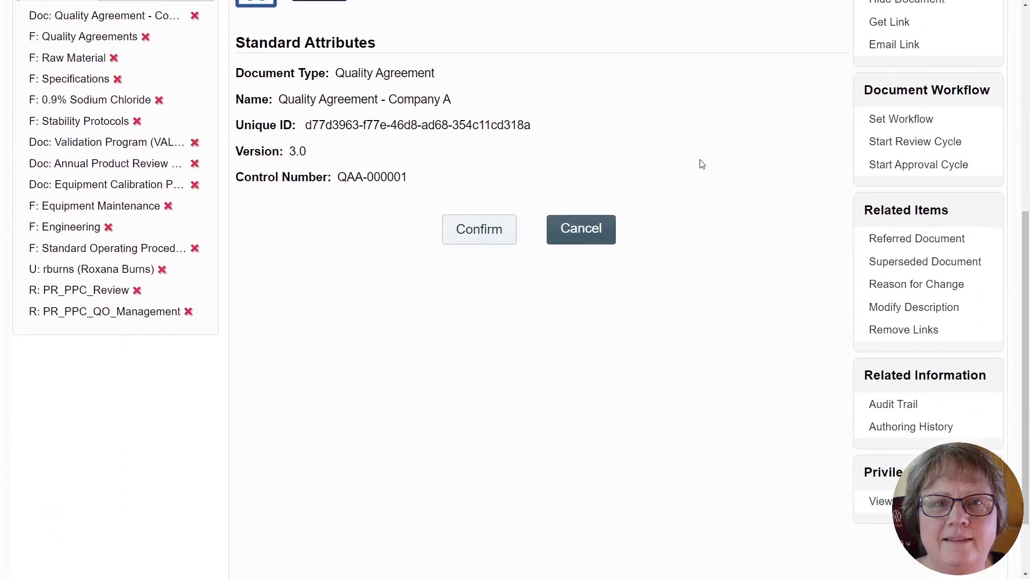
pyautogui.scroll(5, 703, 171)
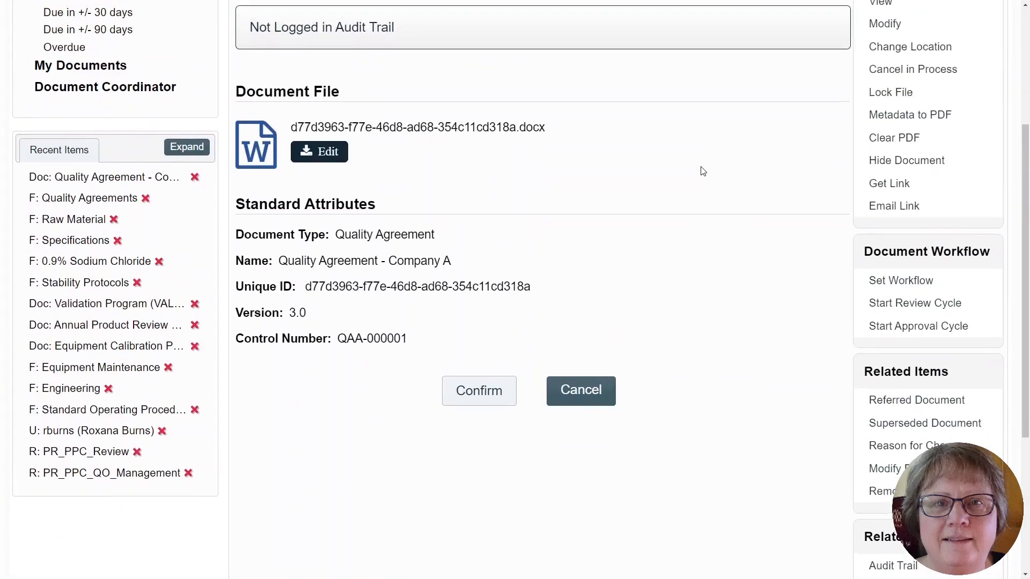
pyautogui.scroll(1, 661, 206)
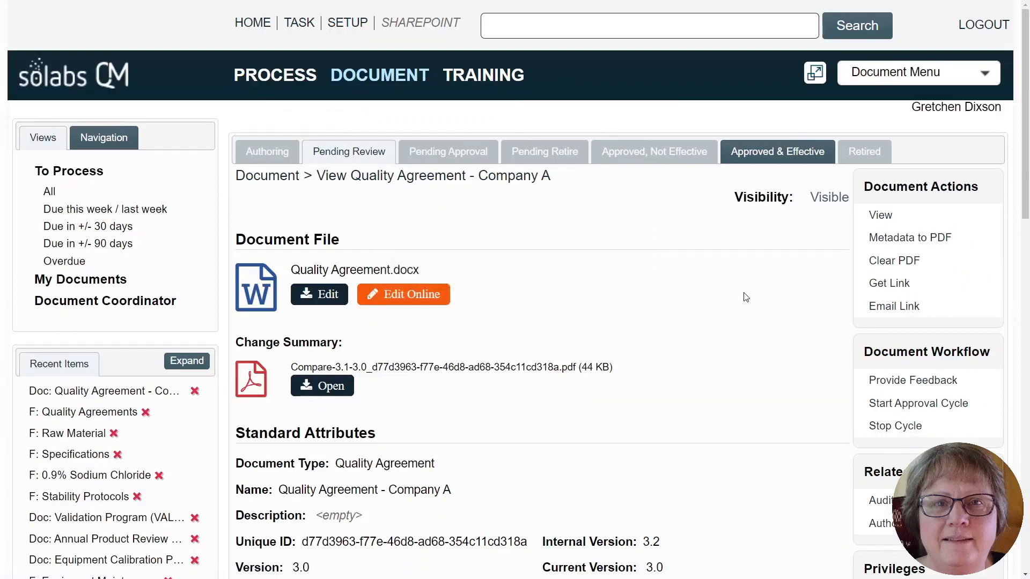
# - Check the ongoing review cycle and its assigned reviewer roles on the Quality Agreement - Company A document
pyautogui.scroll(-10, 732, 322)
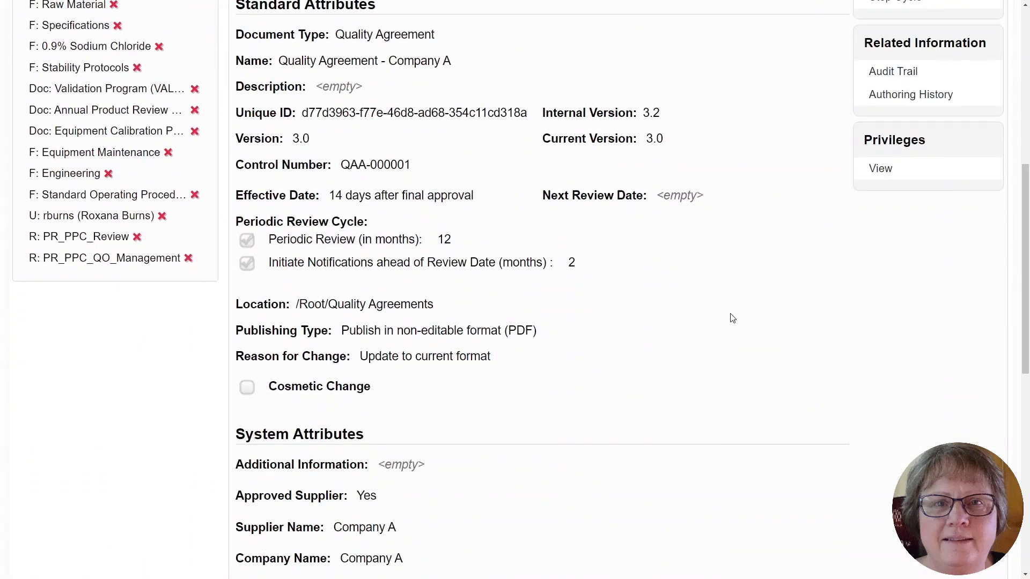
pyautogui.scroll(-7, 731, 317)
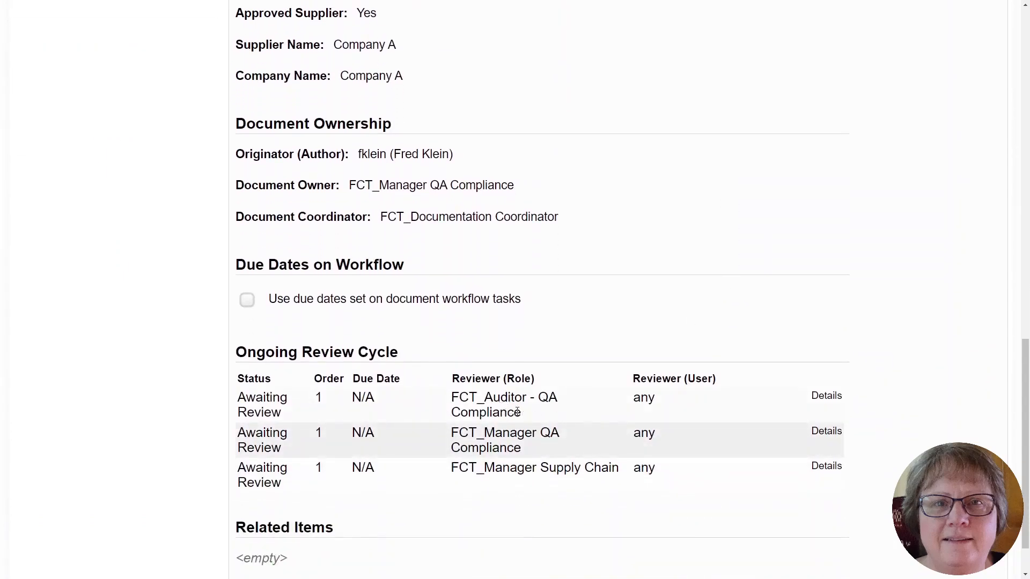
pyautogui.scroll(17, 743, 277)
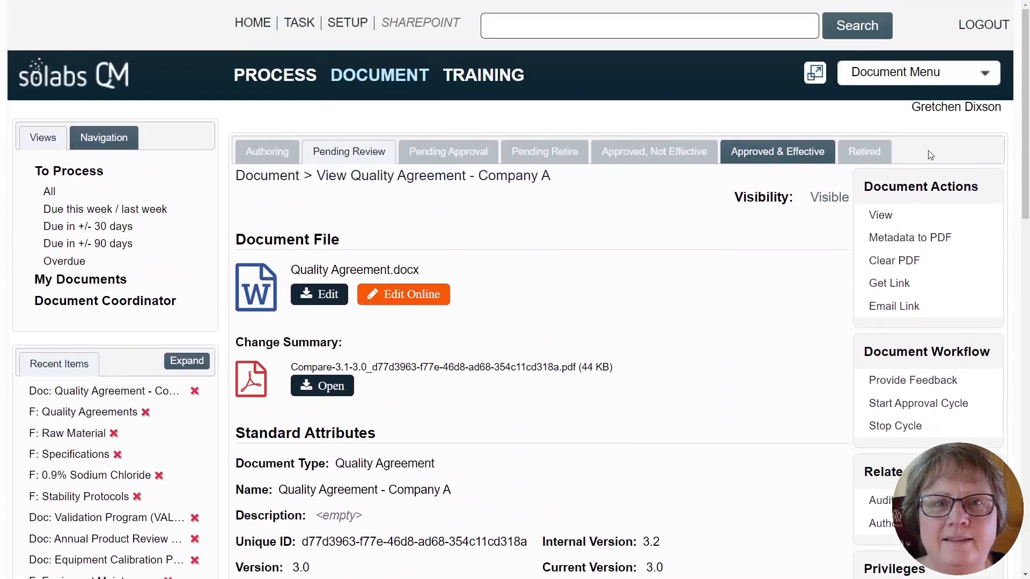
# - Log out and sign back in with the reviewer's username and account password
pyautogui.click(983, 25)
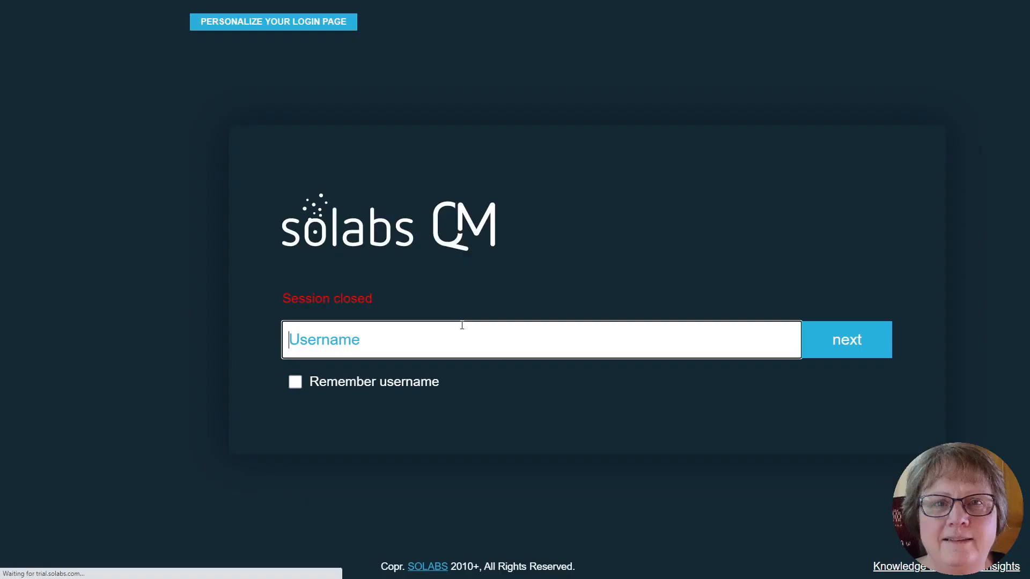
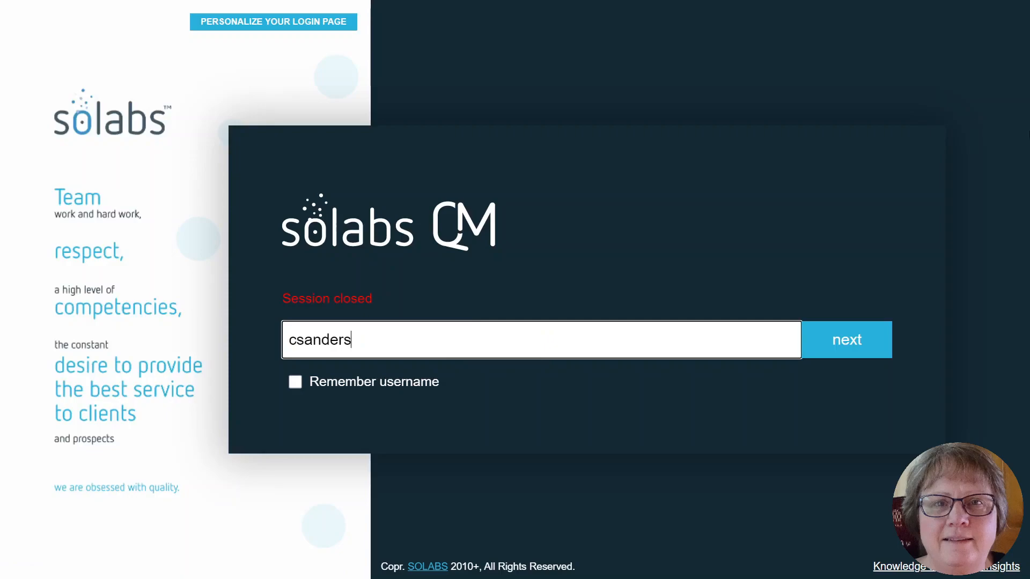
pyautogui.click(847, 340)
pyautogui.write('***')
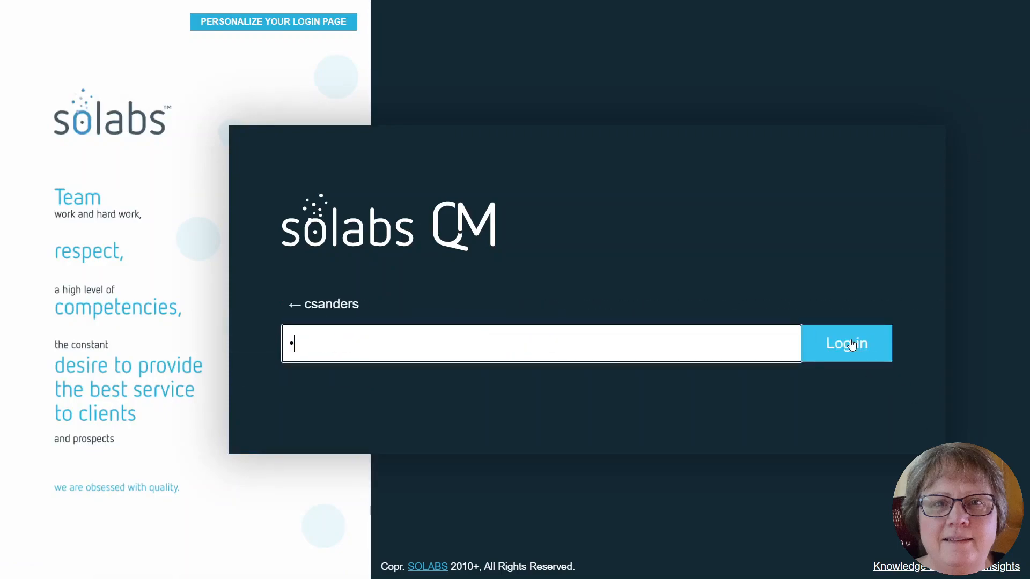
pyautogui.click(851, 344)
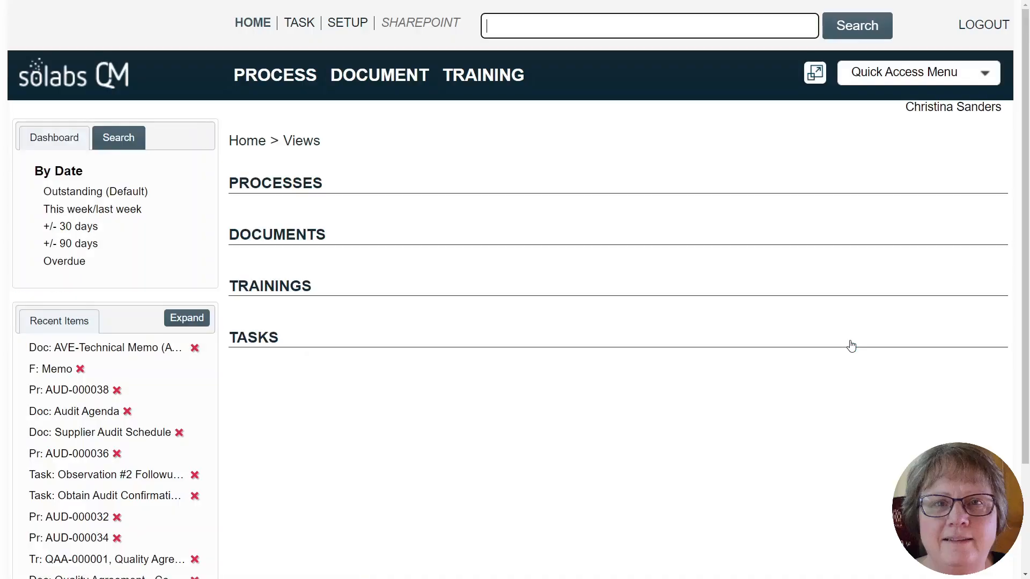
# - Open the pending review of Quality Agreement - Company A and view its change summary PDF, closing the PDF when finished
pyautogui.scroll(-3, 602, 368)
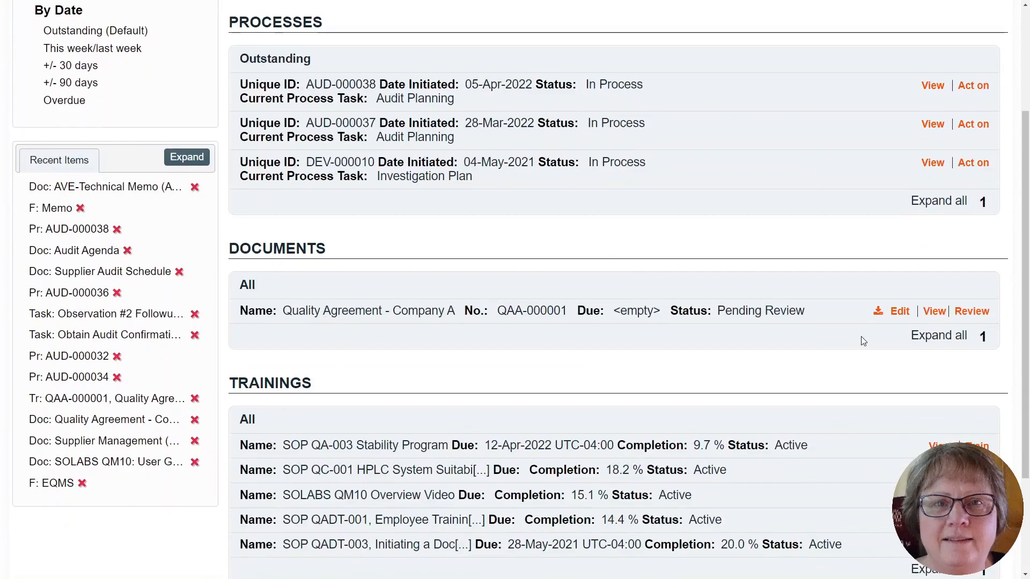
pyautogui.click(980, 314)
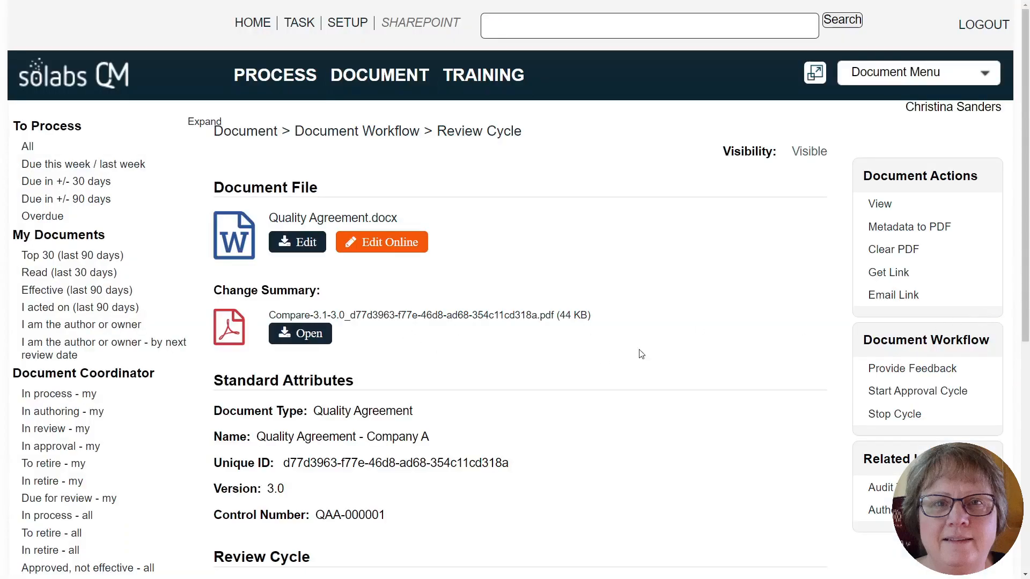
pyautogui.click(403, 363)
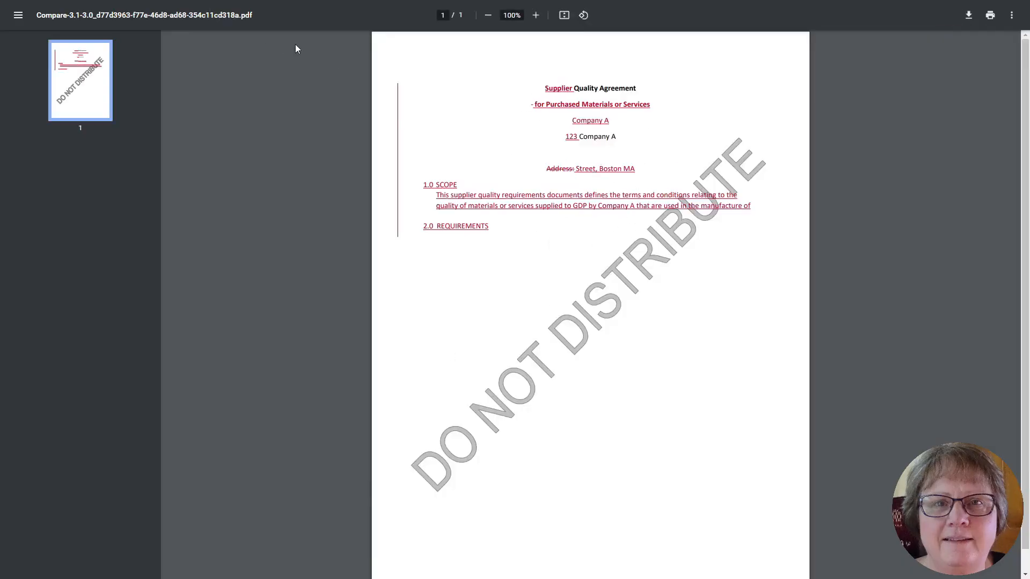
pyautogui.moveTo(995, 3)
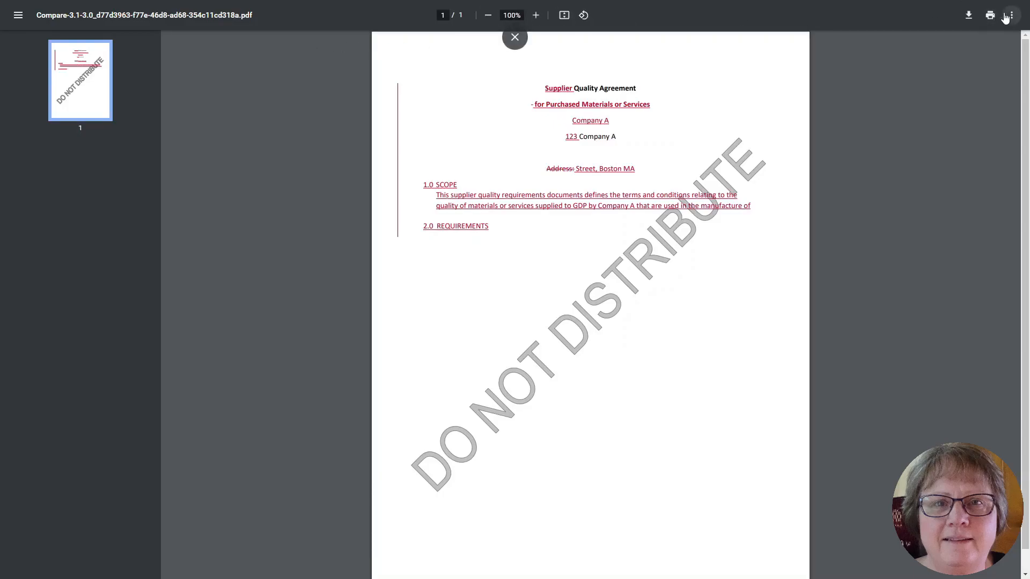
pyautogui.click(515, 37)
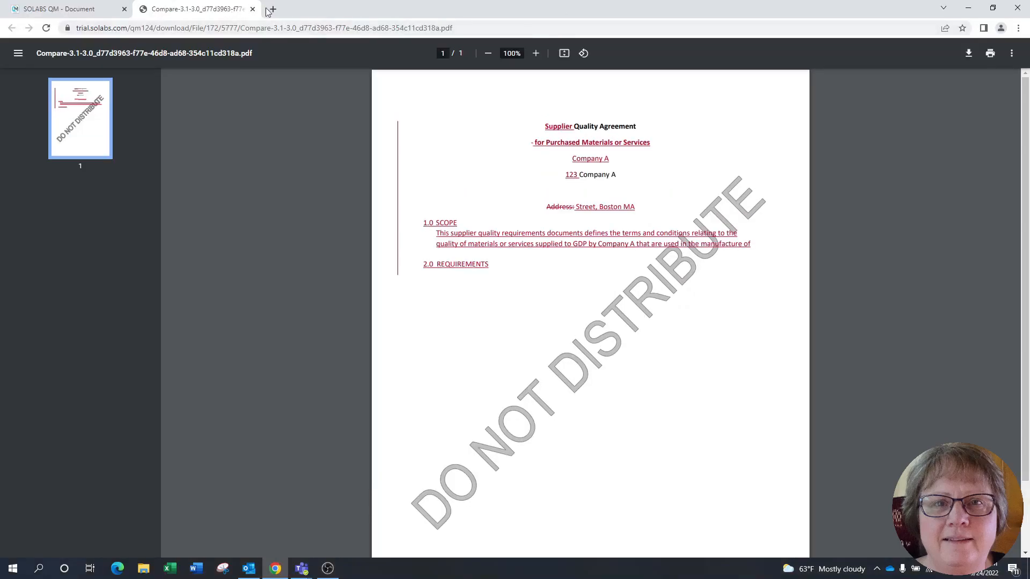
pyautogui.click(253, 9)
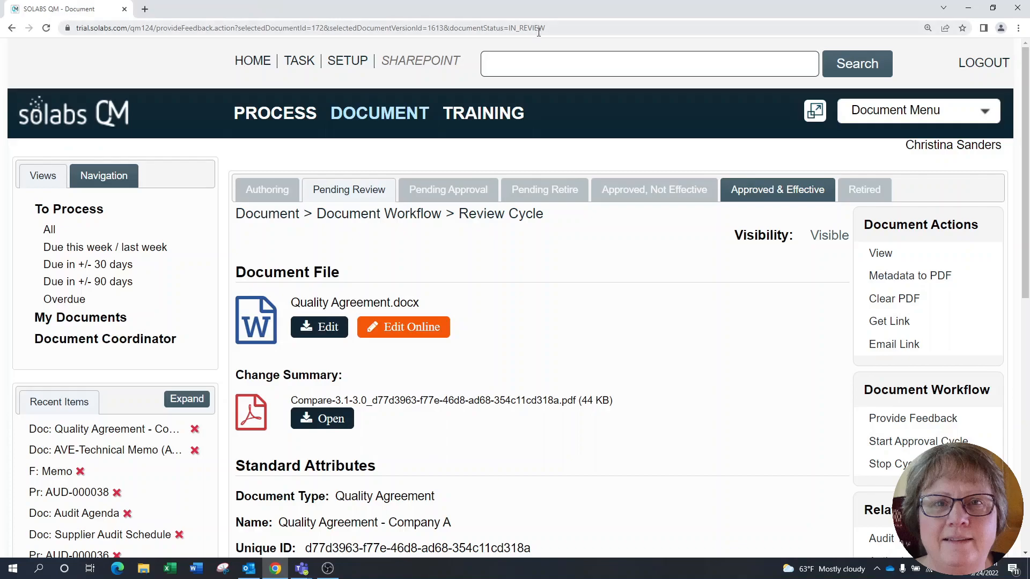
# - View Quality Agreement.docx in the online Word editor and close it without editing
pyautogui.press('F11')
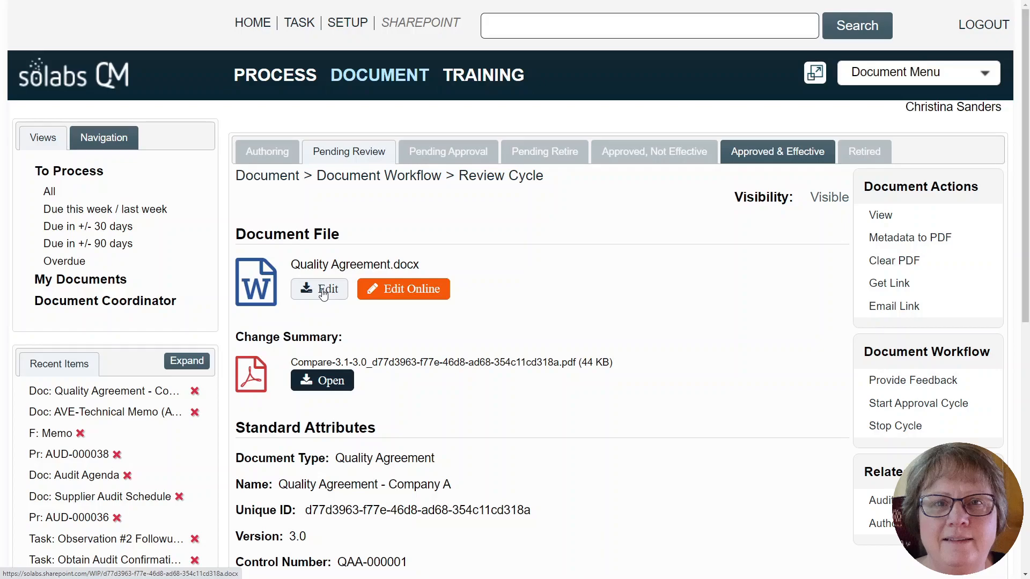
pyautogui.click(398, 292)
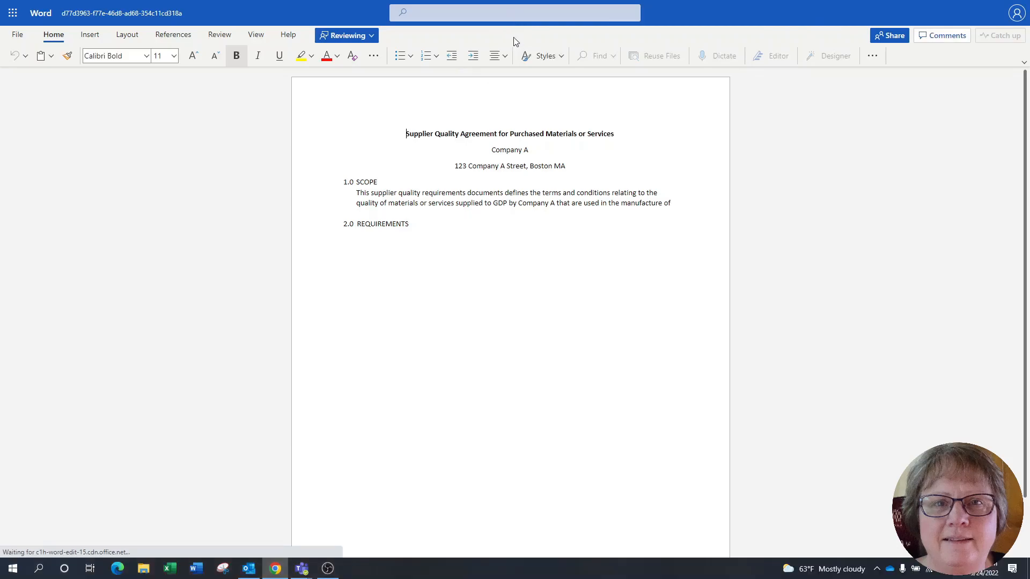
pyautogui.press('F11')
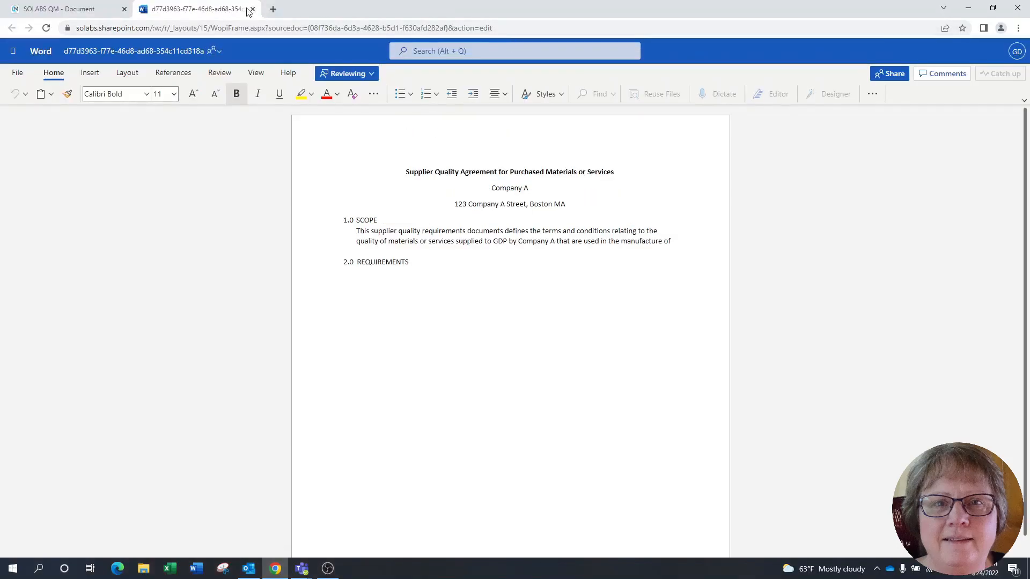
pyautogui.click(252, 9)
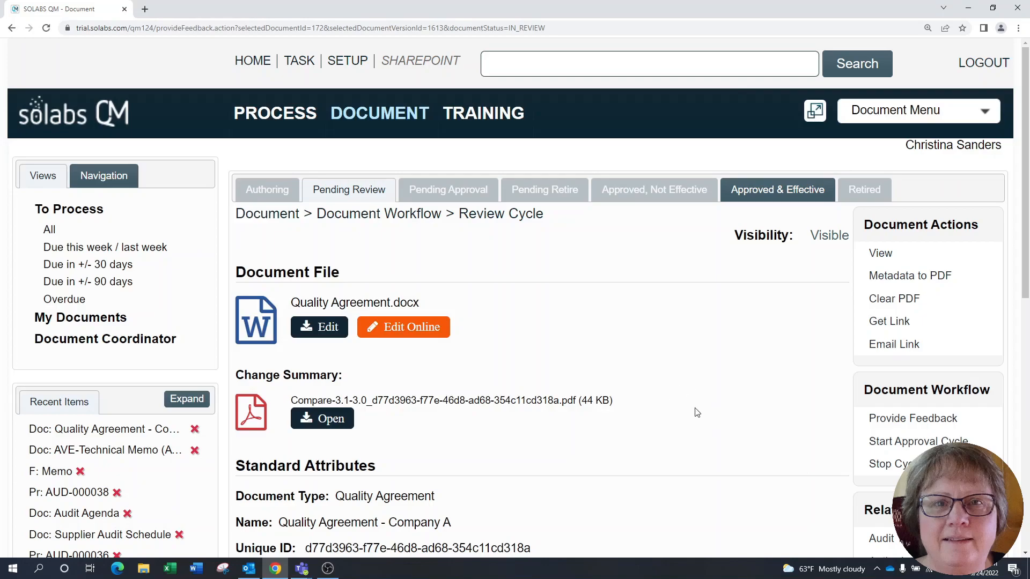
# - Start providing feedback on the document and select the FCT_Auditor - QA Compliance review entry
pyautogui.scroll(-2, 696, 412)
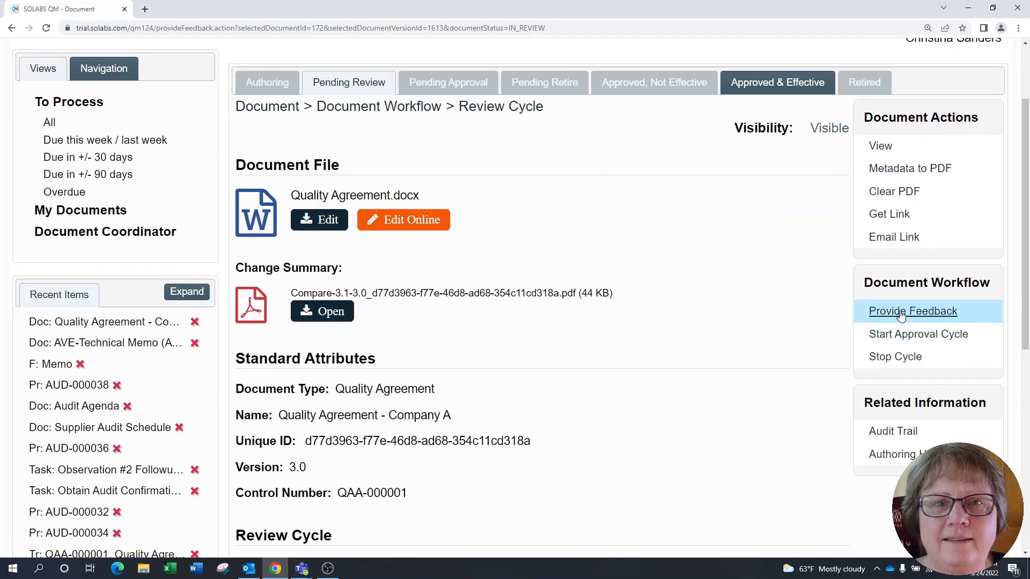
pyautogui.click(900, 317)
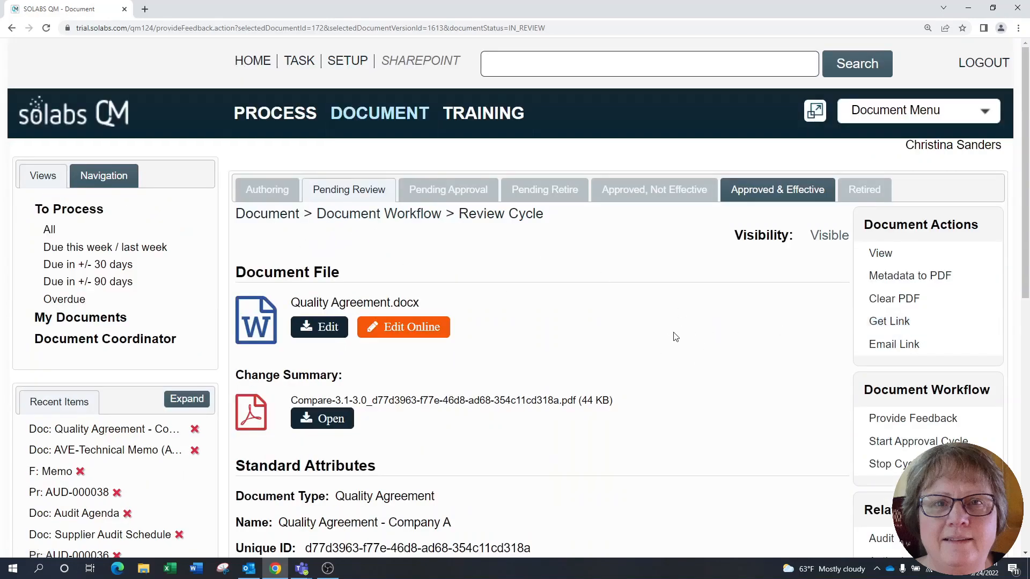
pyautogui.scroll(-4, 716, 320)
pyautogui.scroll(-3, 710, 306)
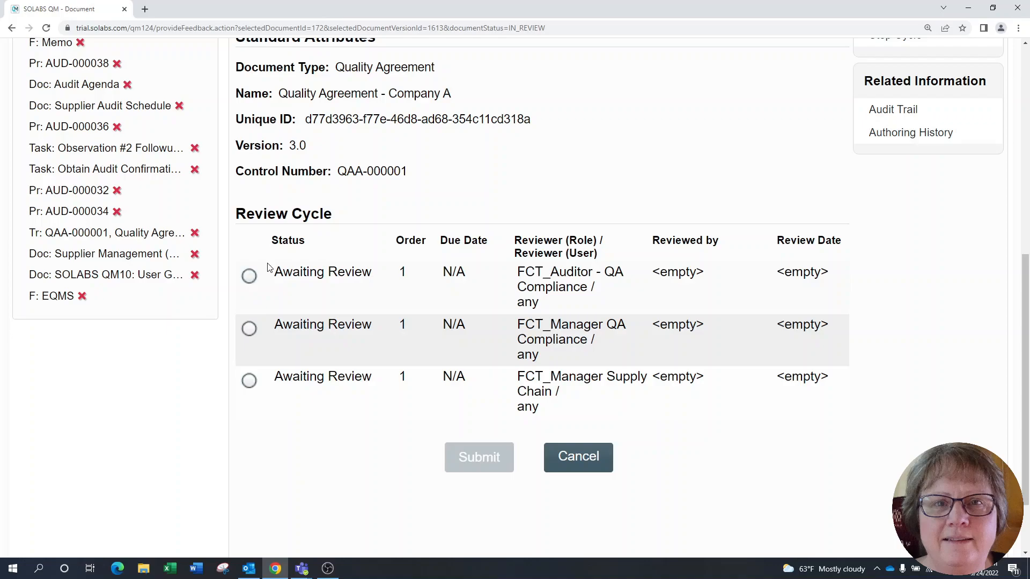
pyautogui.click(249, 276)
pyautogui.scroll(-3, 896, 387)
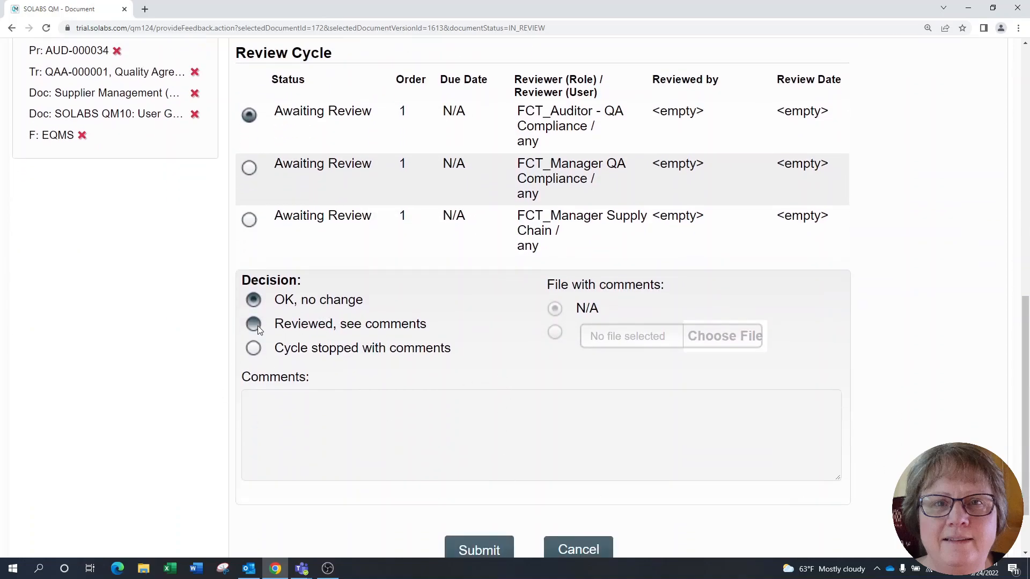
# - Try the "Reviewed, see comments" decision with the comment file option, and the "Cycle stopped with comments" decision
pyautogui.click(254, 325)
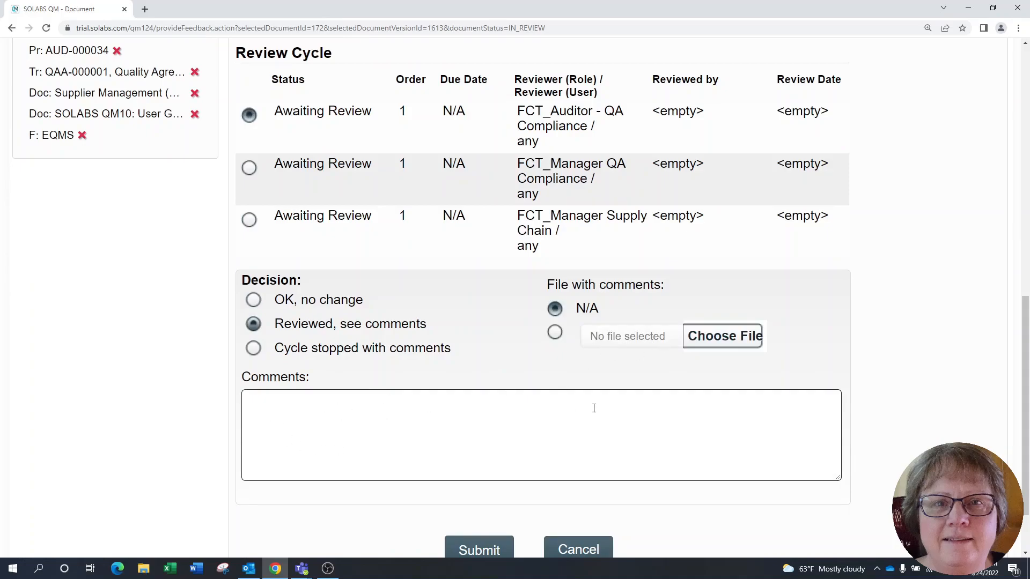
pyautogui.click(555, 335)
pyautogui.click(255, 351)
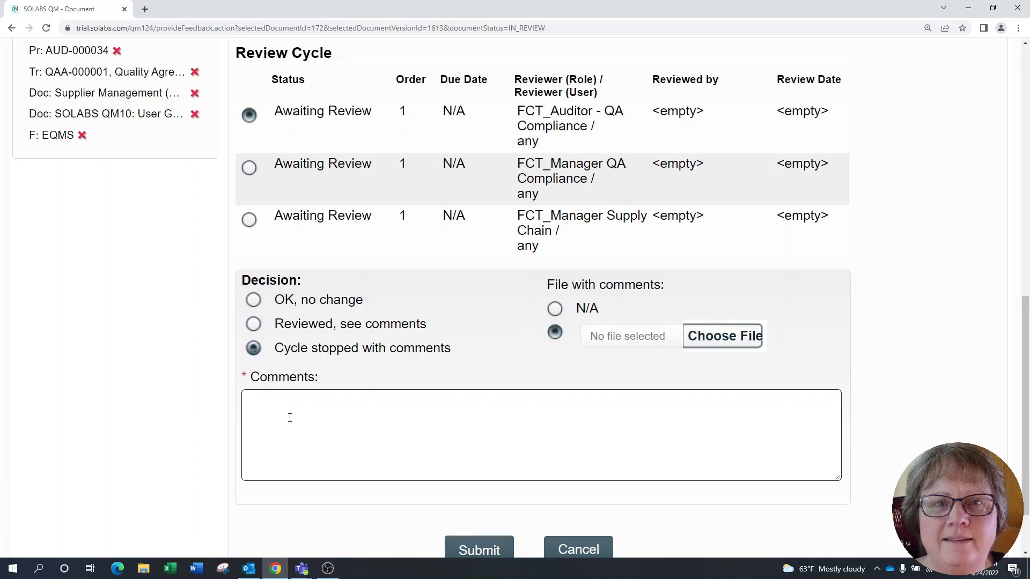
# - Set the review decision to "OK, no change", submit it and confirm the feedback
pyautogui.click(251, 301)
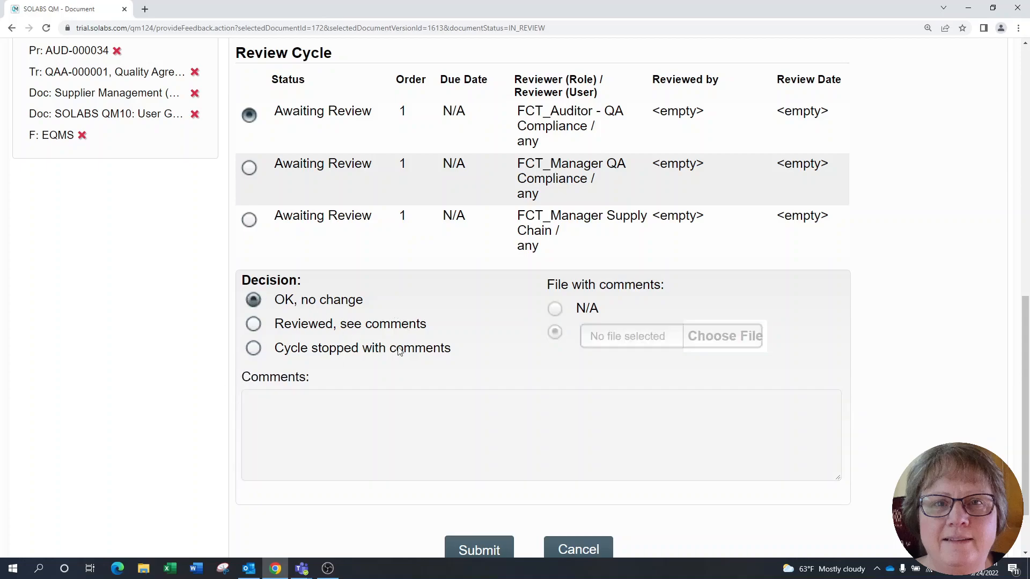
pyautogui.scroll(-2, 475, 474)
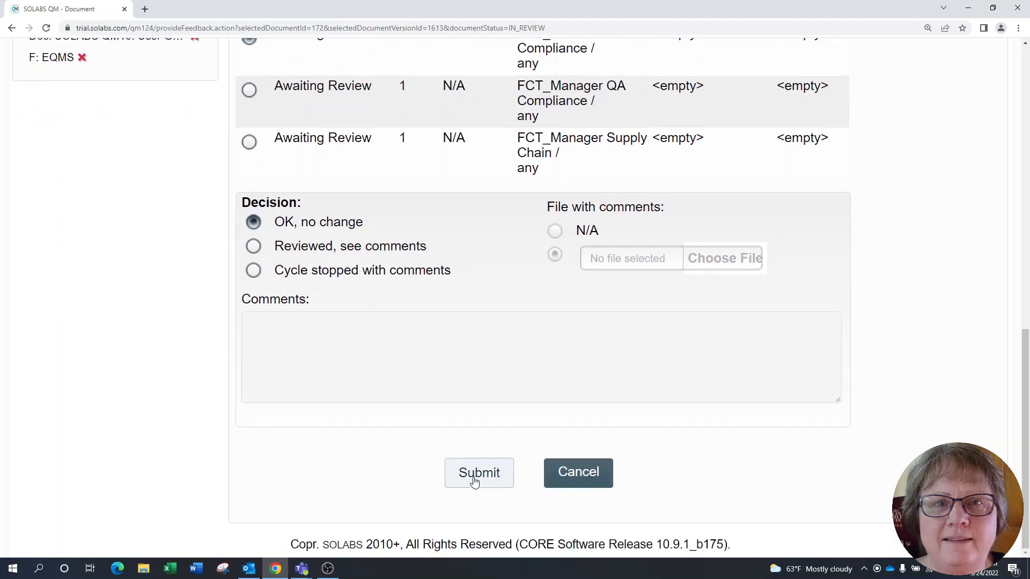
pyautogui.click(475, 473)
pyautogui.scroll(-2, 398, 467)
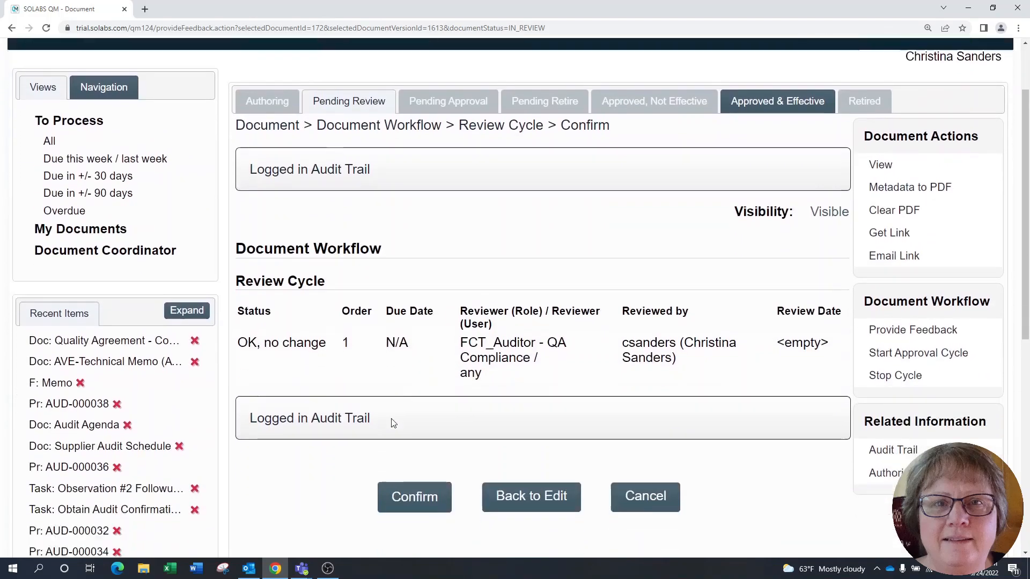
pyautogui.click(411, 475)
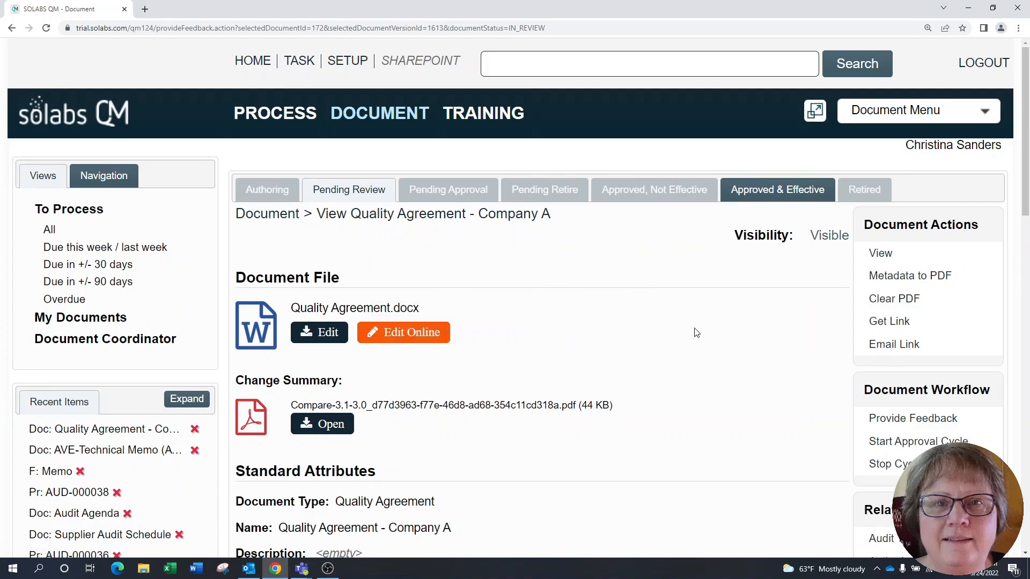
# - Expand the Document Coordinator views and locate the Back from review view
pyautogui.scroll(-3, 746, 429)
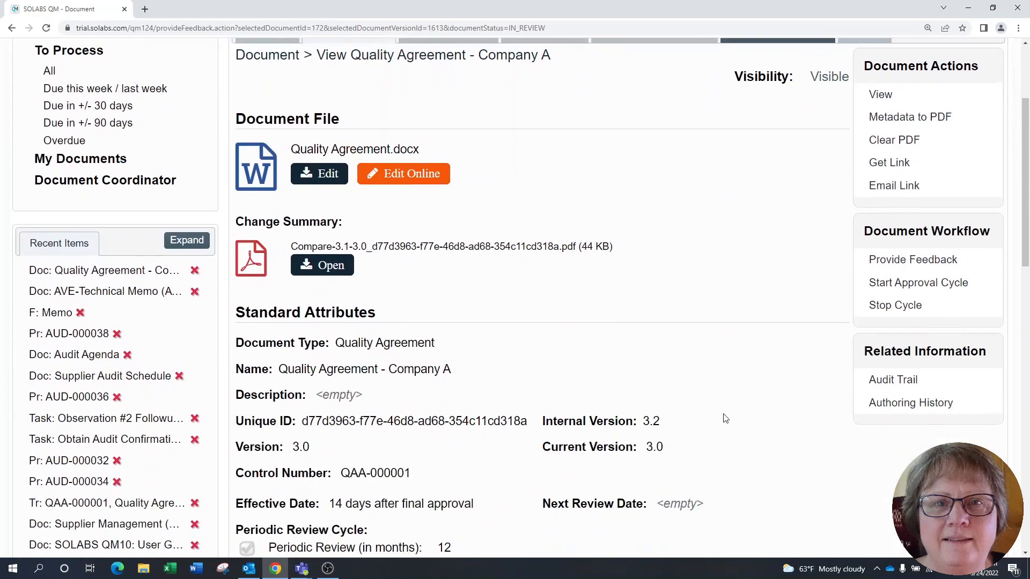
pyautogui.click(89, 179)
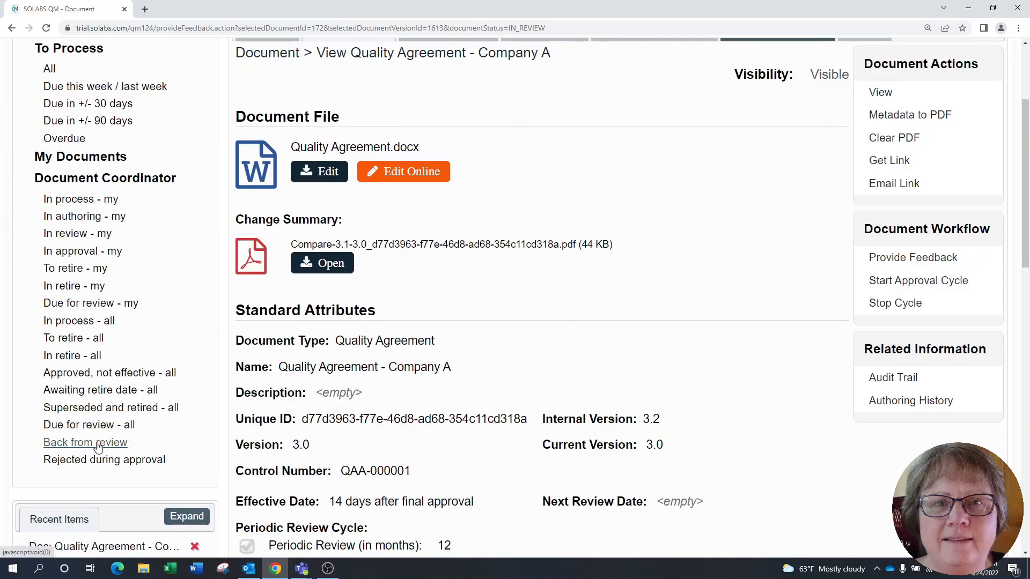
pyautogui.scroll(3, 678, 337)
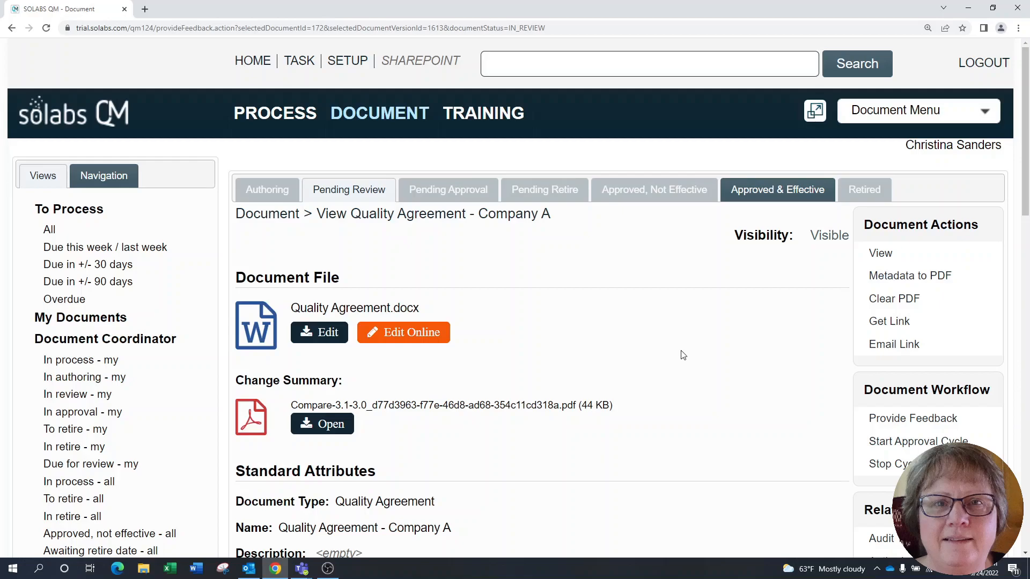
# - Examine internal versions 3.2 and 3.1 in the document's authoring history and return to the document view
pyautogui.scroll(-1, 689, 356)
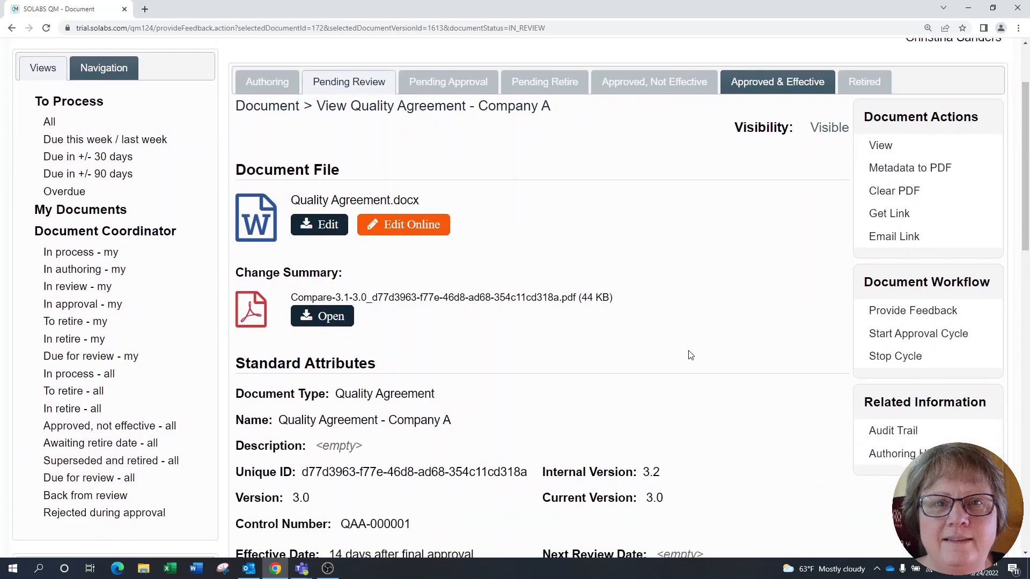
pyautogui.scroll(-2, 690, 355)
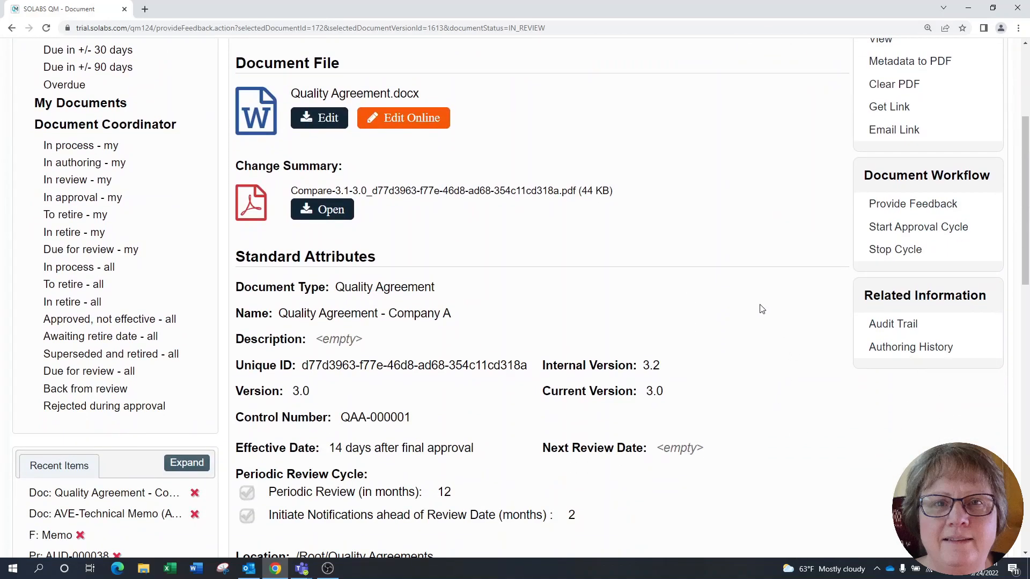
pyautogui.click(904, 349)
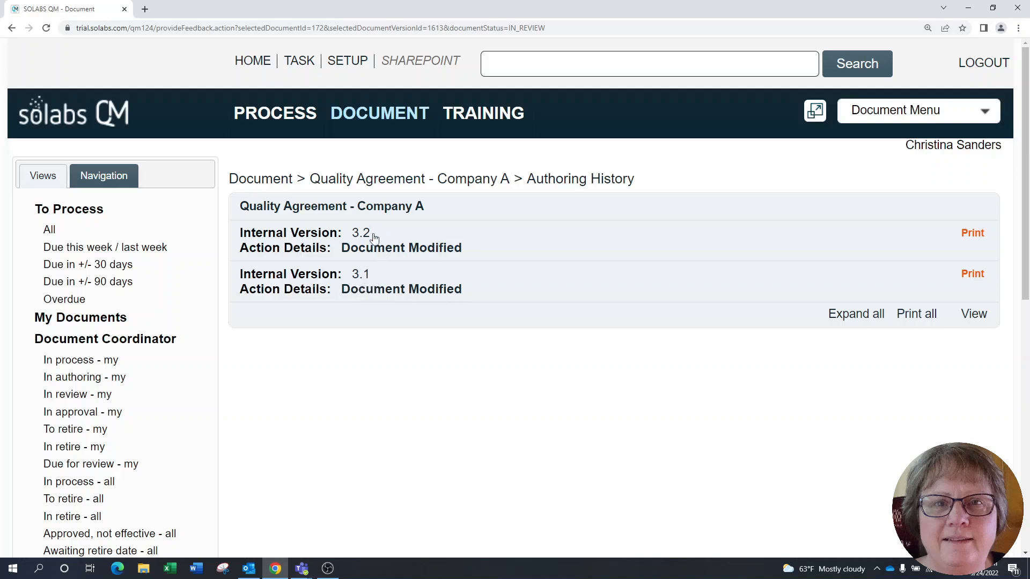
pyautogui.click(329, 243)
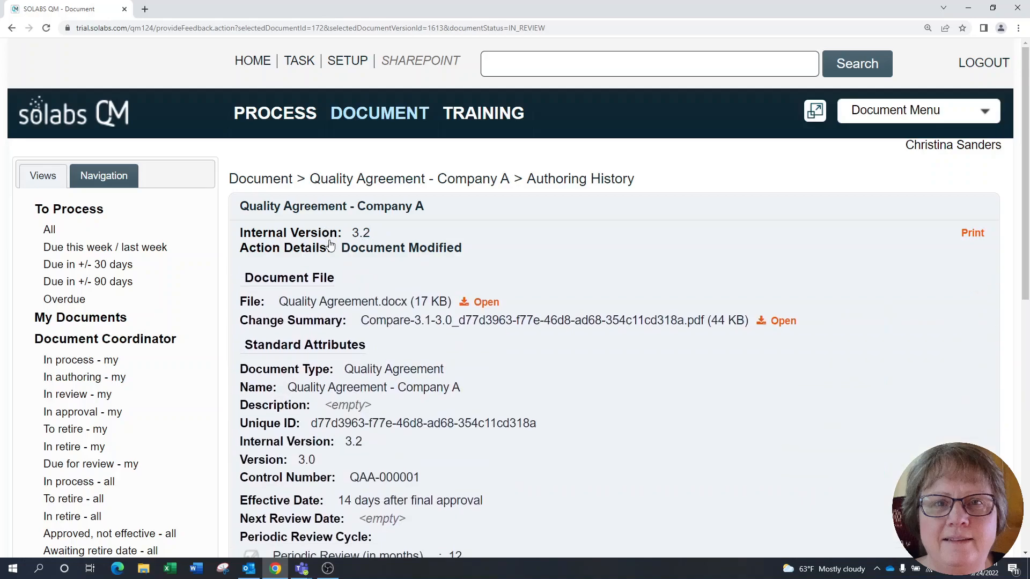
pyautogui.click(329, 244)
pyautogui.click(338, 280)
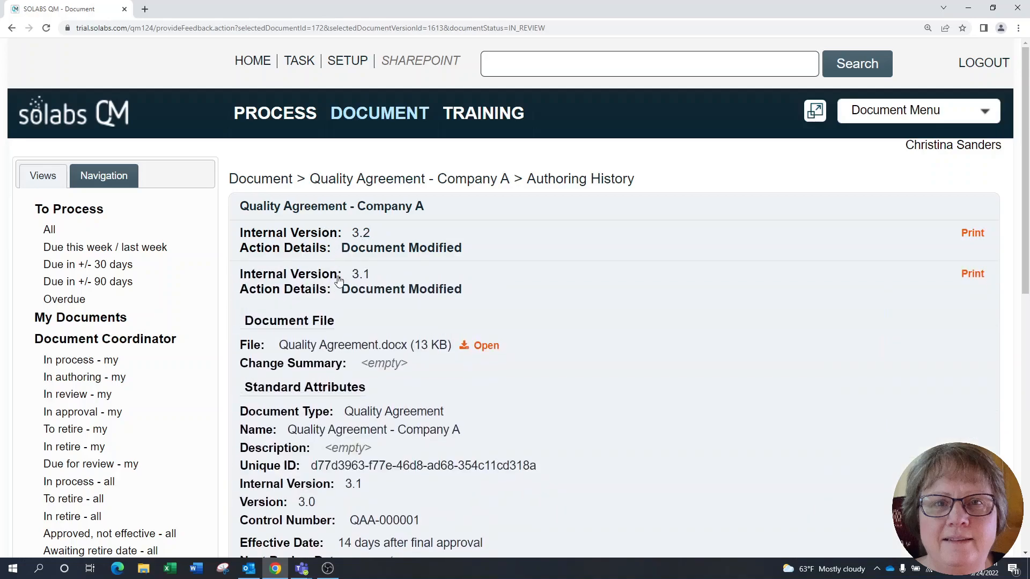
pyautogui.click(340, 280)
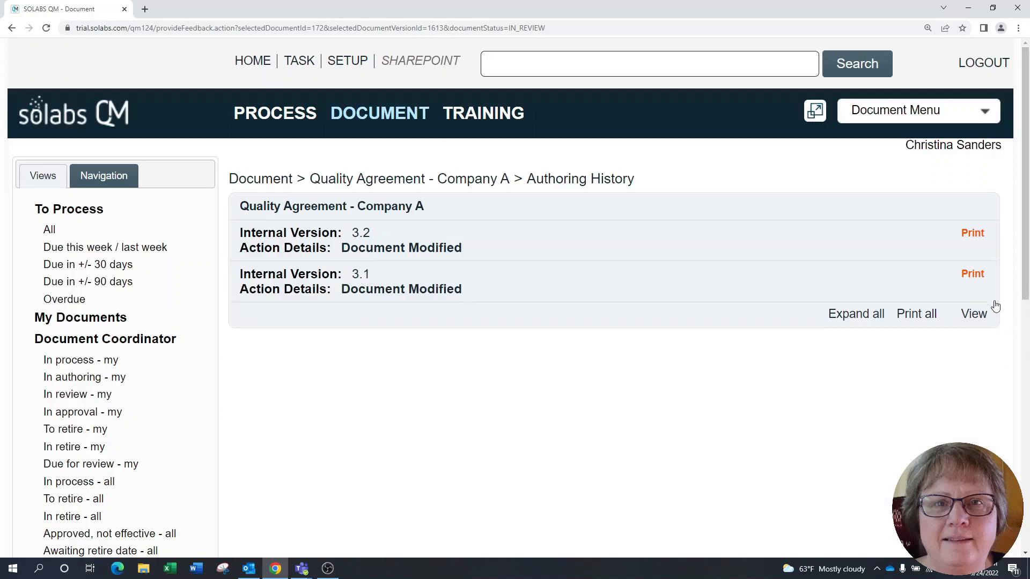
pyautogui.click(981, 318)
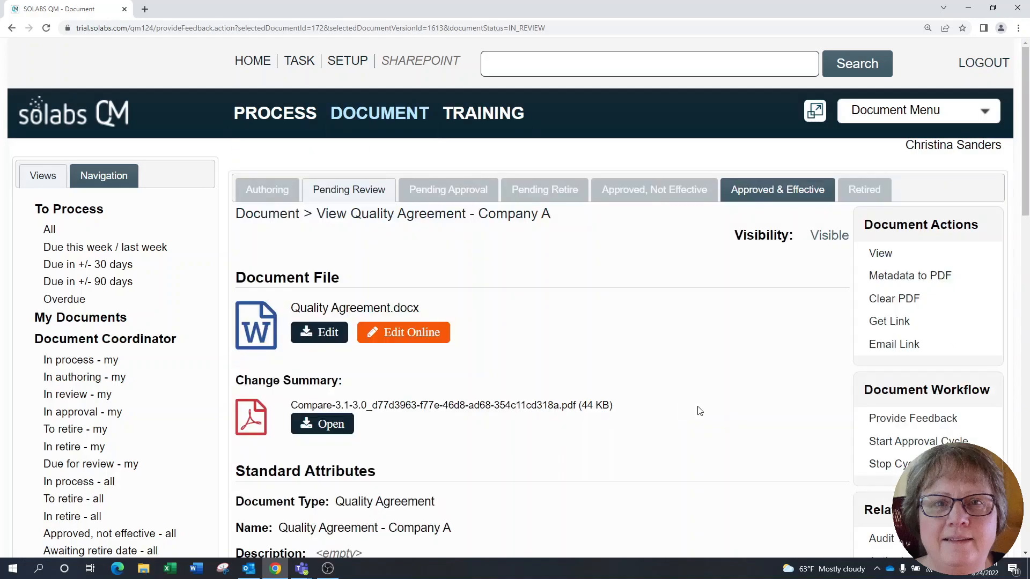
pyautogui.scroll(-4, 695, 410)
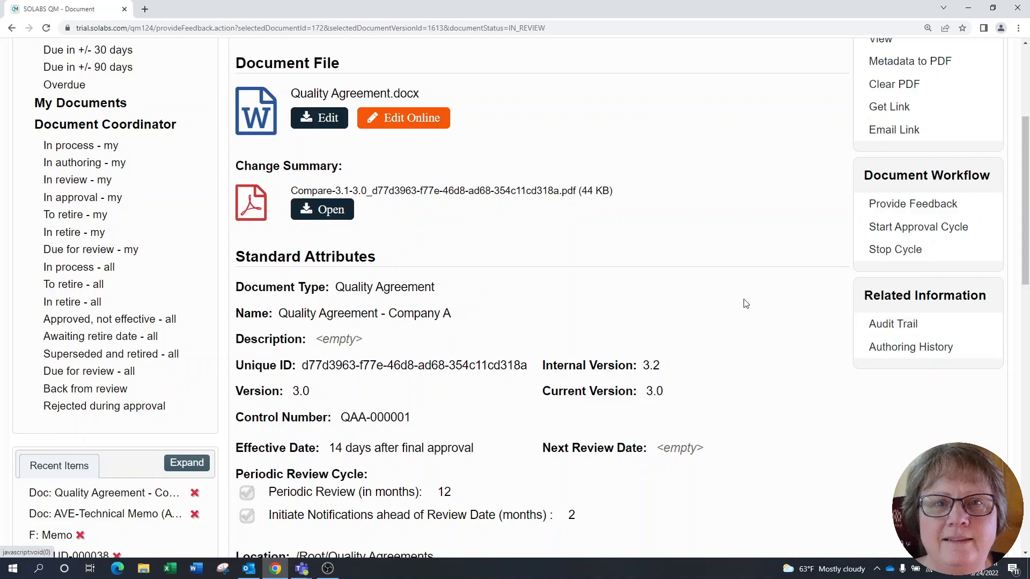
pyautogui.scroll(4, 752, 294)
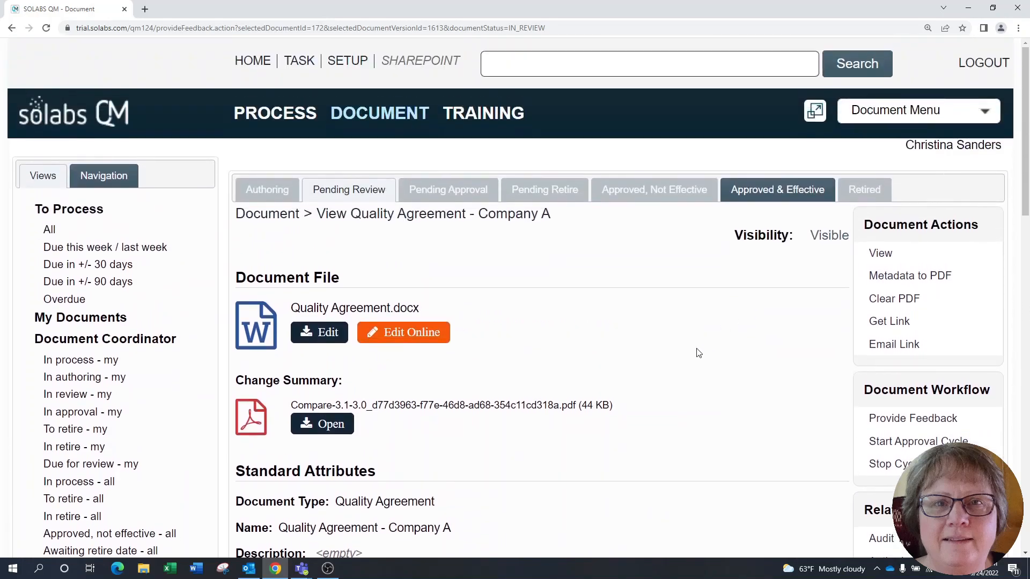